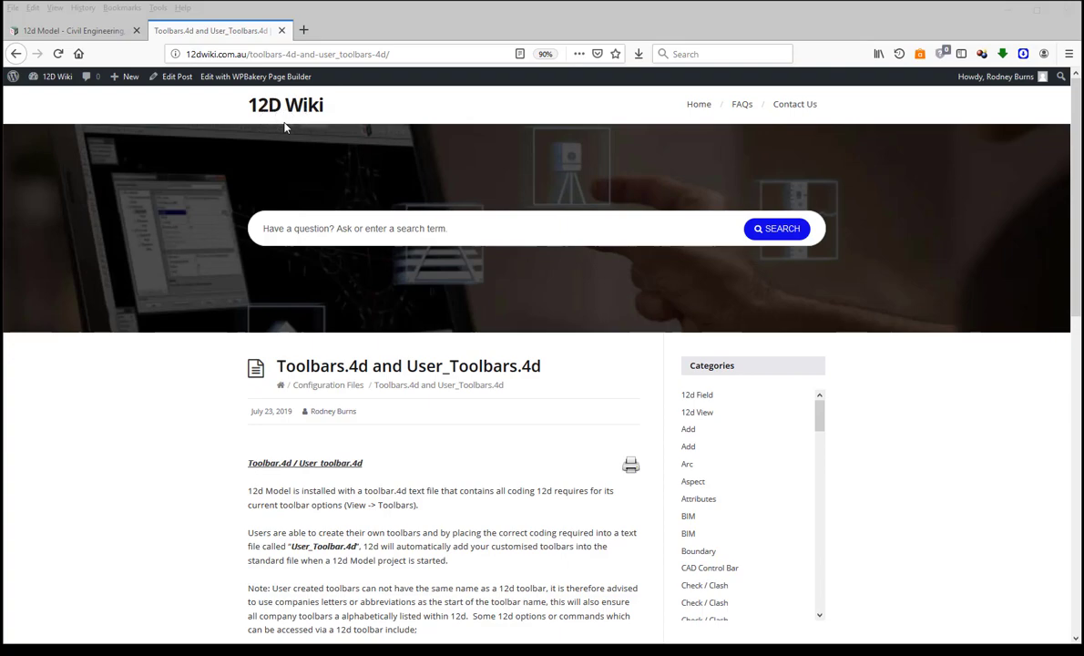
# Step: Download the 12d Toolbars Example.zip file from the Toolbars.4d and User_Toolbars.4d wiki article and minimize the browser
pyautogui.scroll(-4, 377, 160)
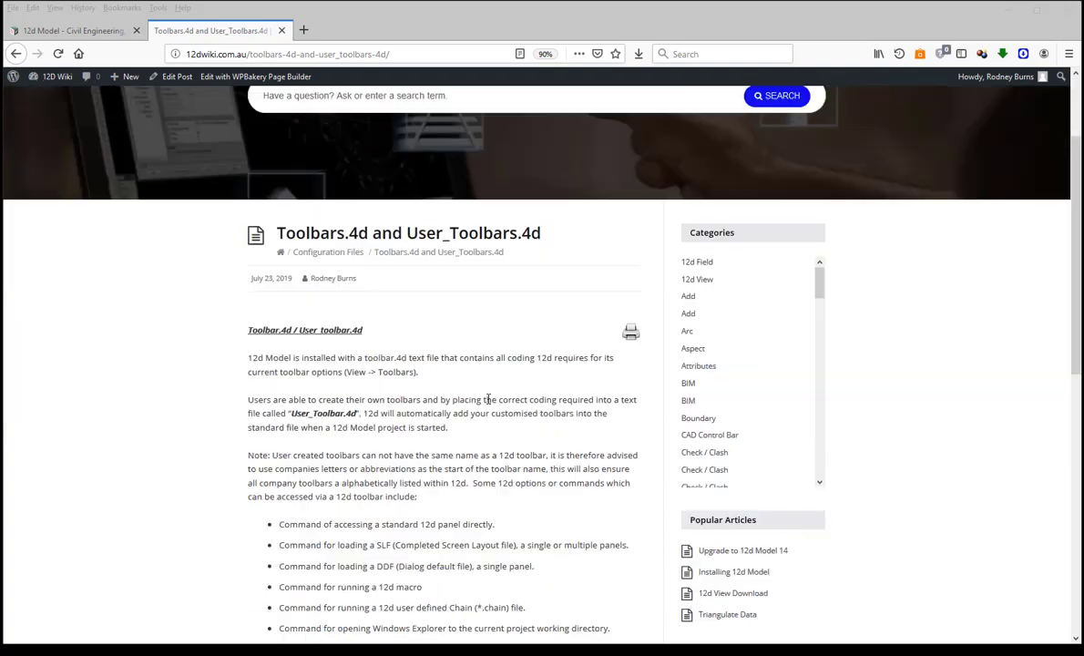
pyautogui.scroll(-2, 394, 342)
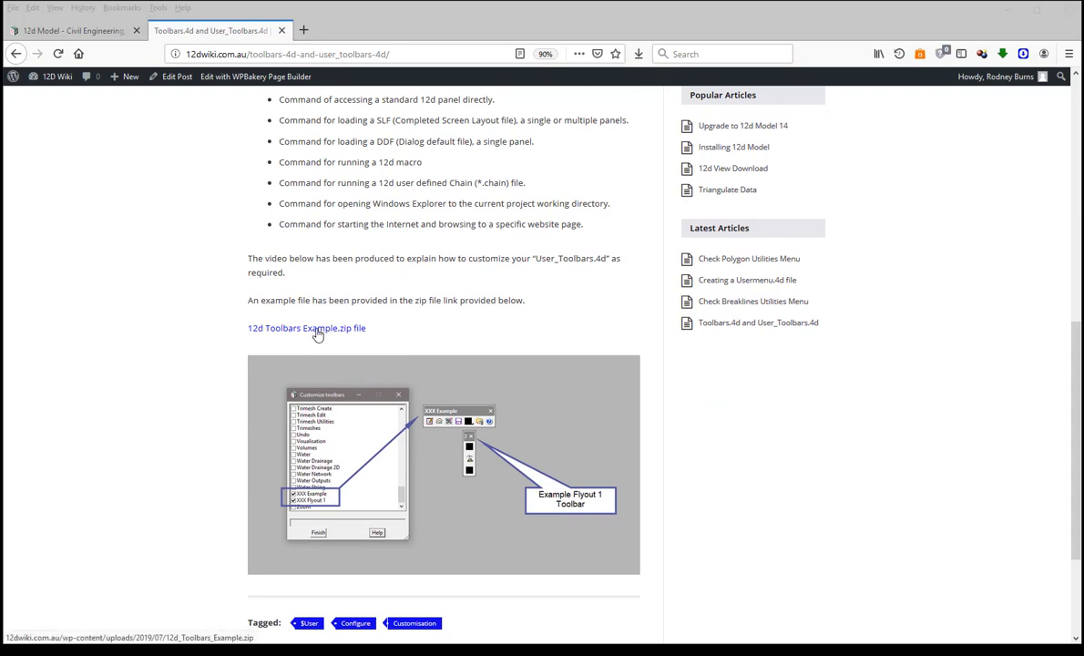
pyautogui.click(317, 334)
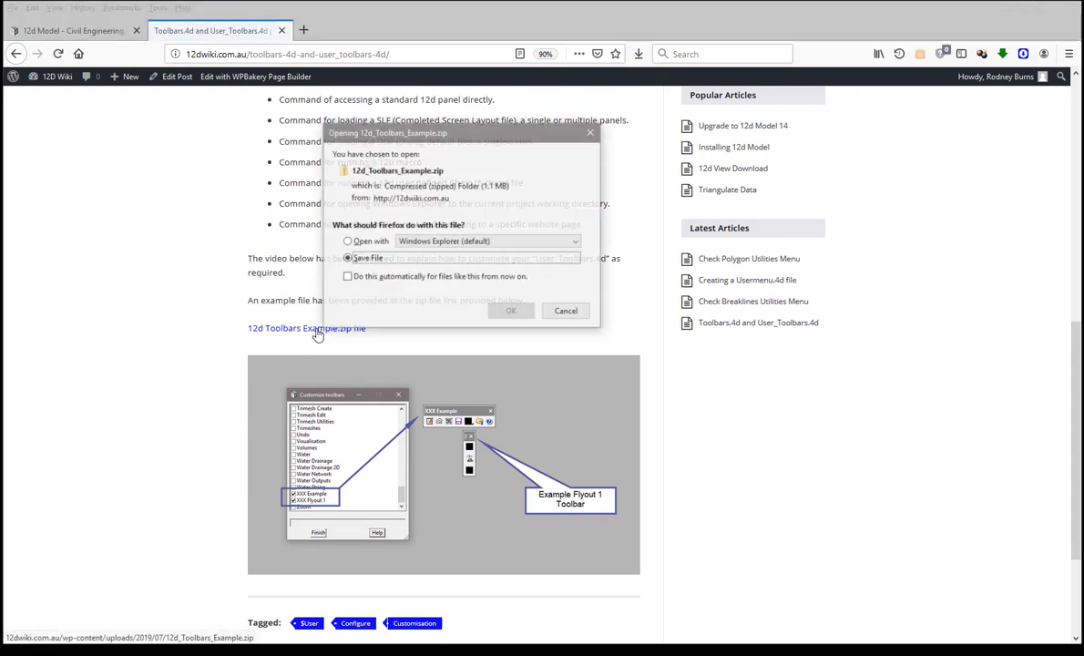
pyautogui.click(510, 311)
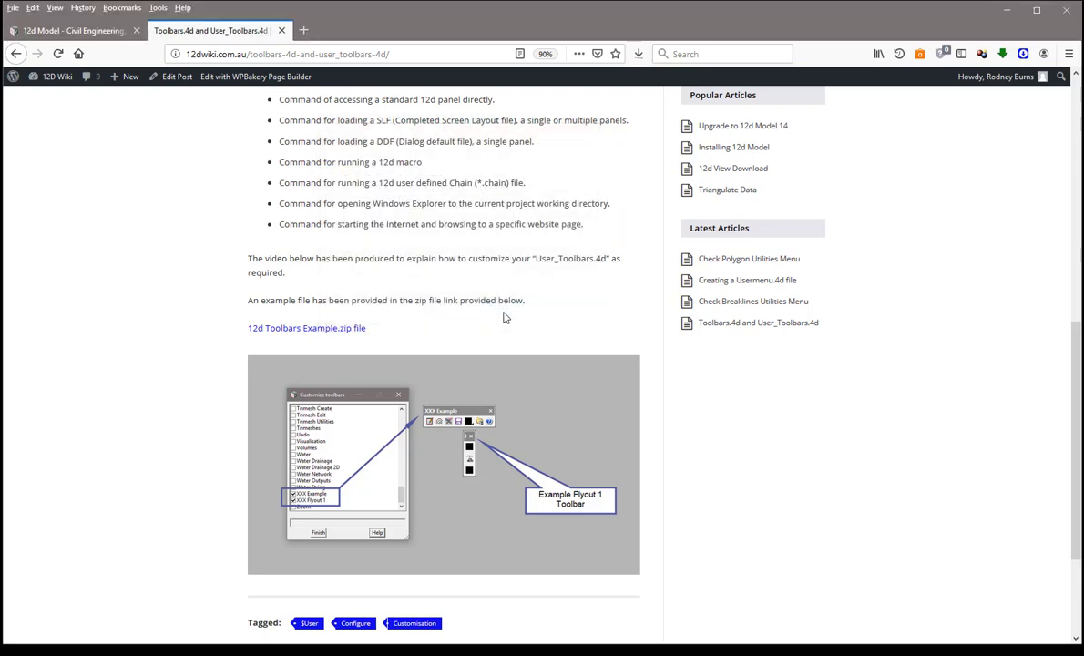
pyautogui.click(1010, 10)
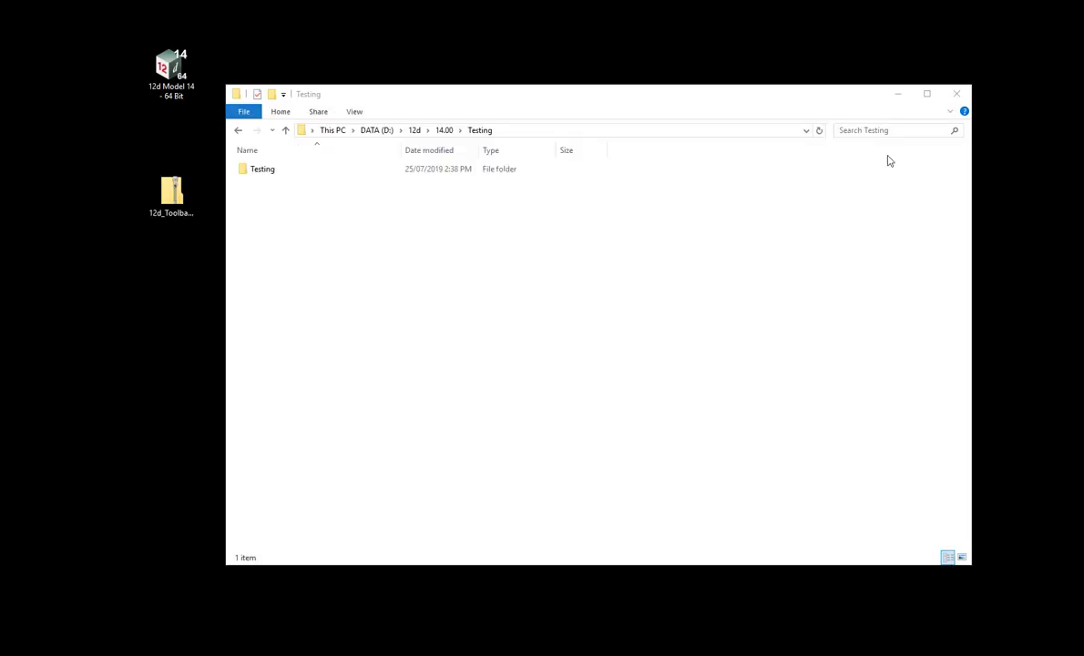
# Step: Copy 12d_Toolbars_Example.zip from the desktop into the D:\12d\14.00\Testing folder and extract all its contents there
pyautogui.click(167, 198)
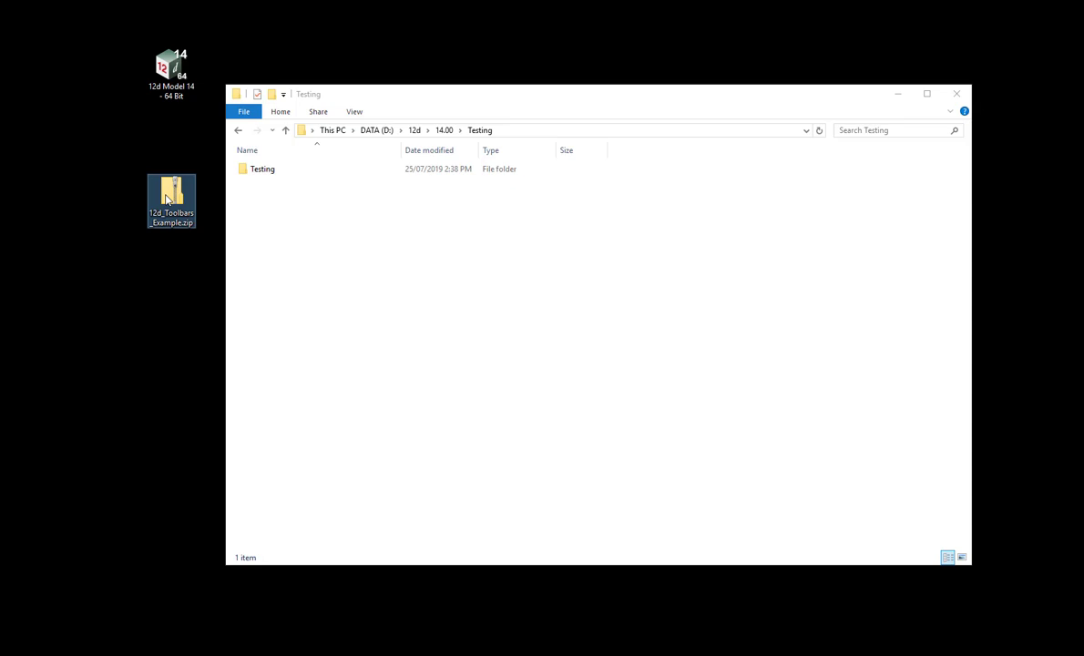
pyautogui.moveTo(167, 198); pyautogui.dragTo(262, 230)
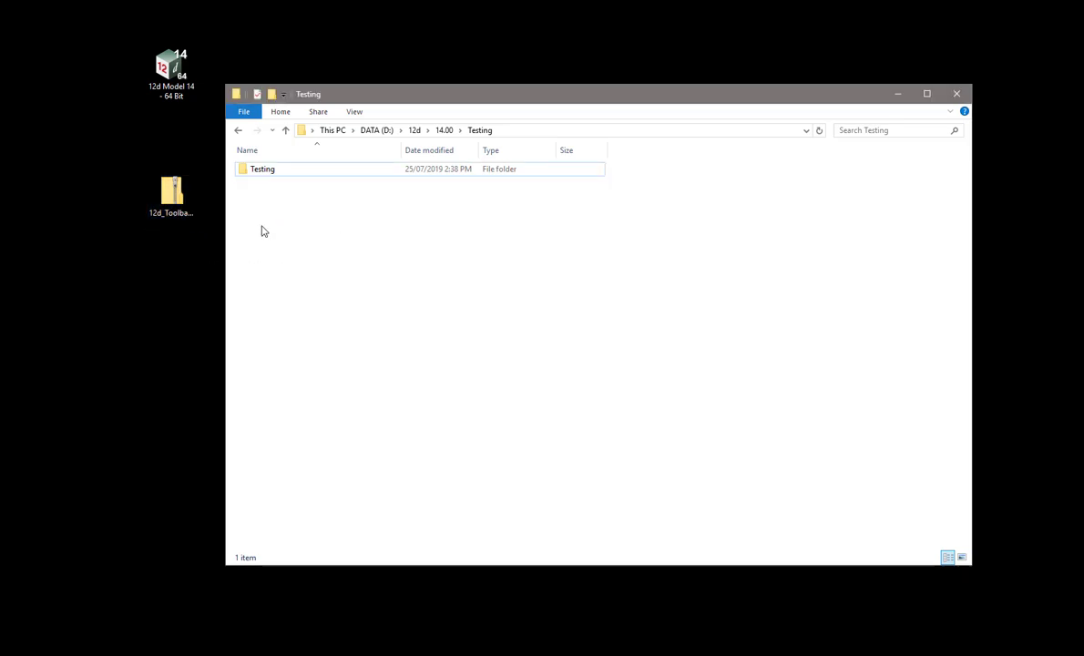
pyautogui.rightClick(283, 187)
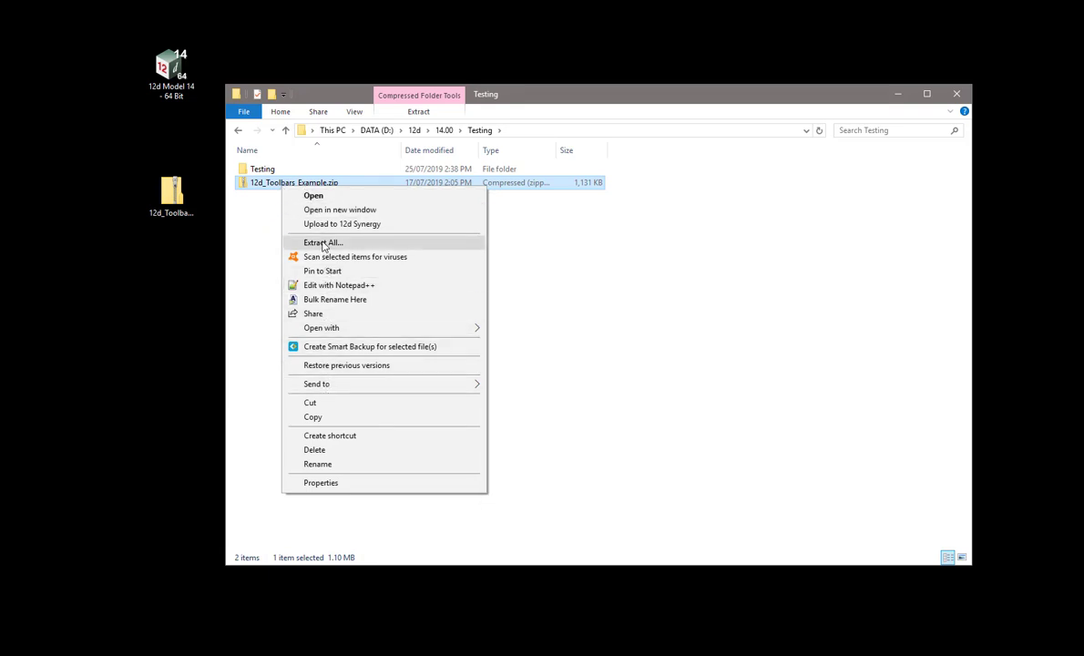
pyautogui.click(321, 242)
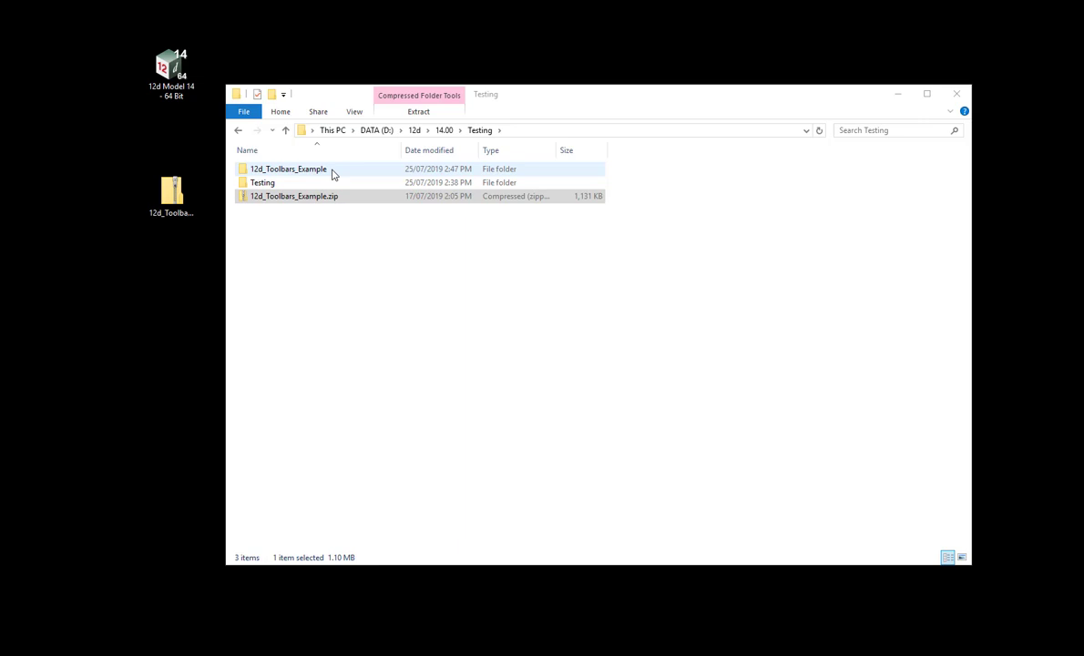
# Step: Open the Toolbars_Setup folder inside the extracted 12d_Toolbars_Example folder
pyautogui.click(329, 174)
pyautogui.click(316, 169)
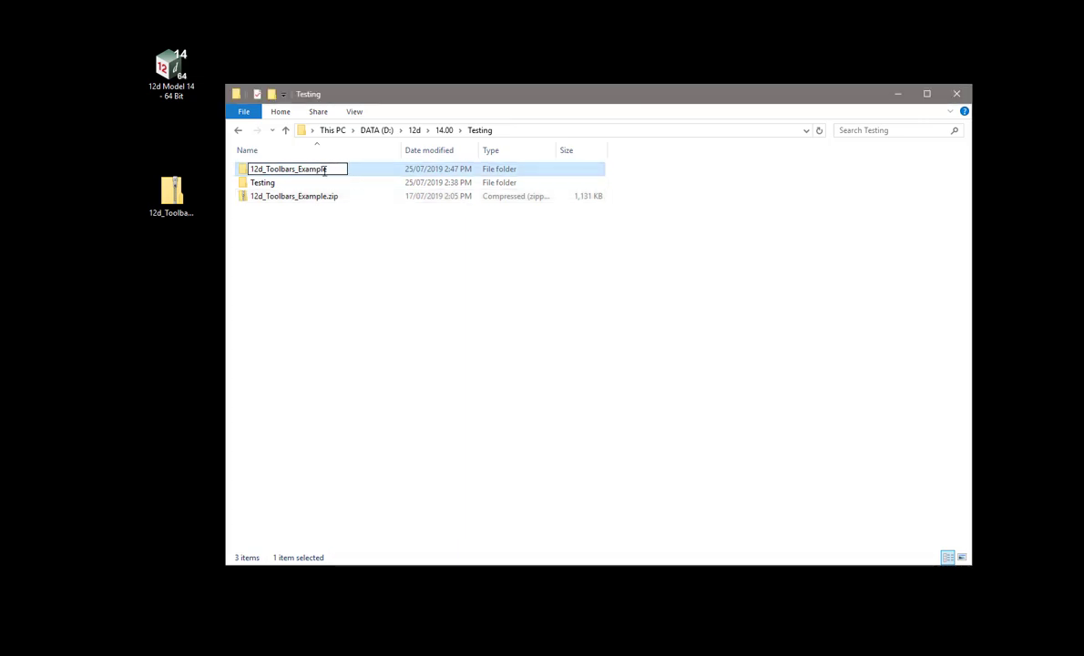
pyautogui.doubleClick(232, 163)
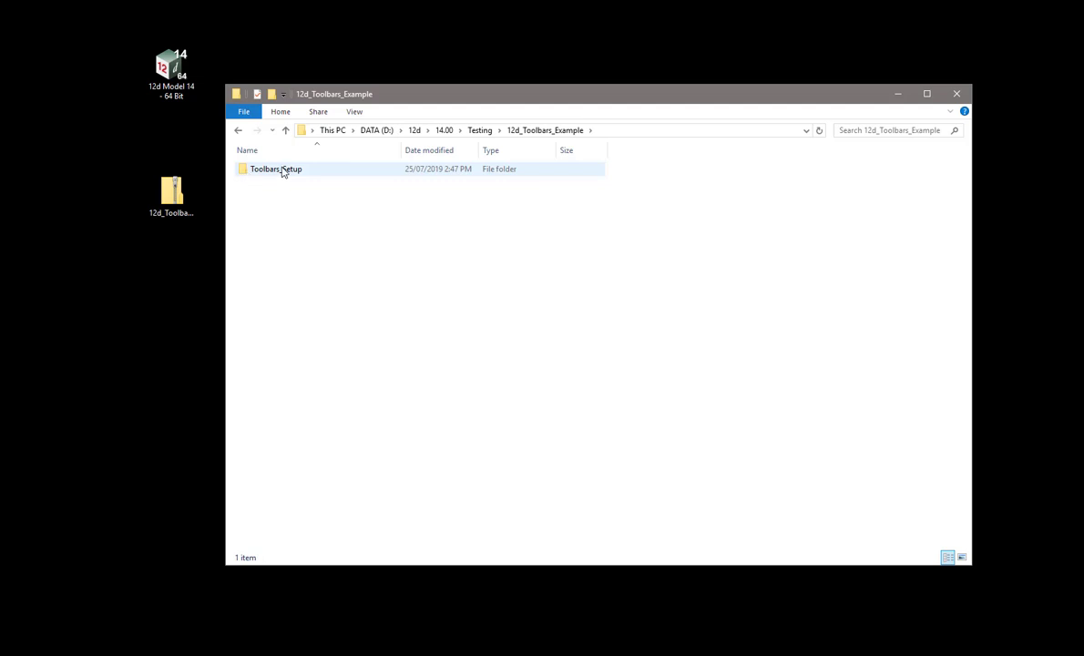
pyautogui.doubleClick(279, 174)
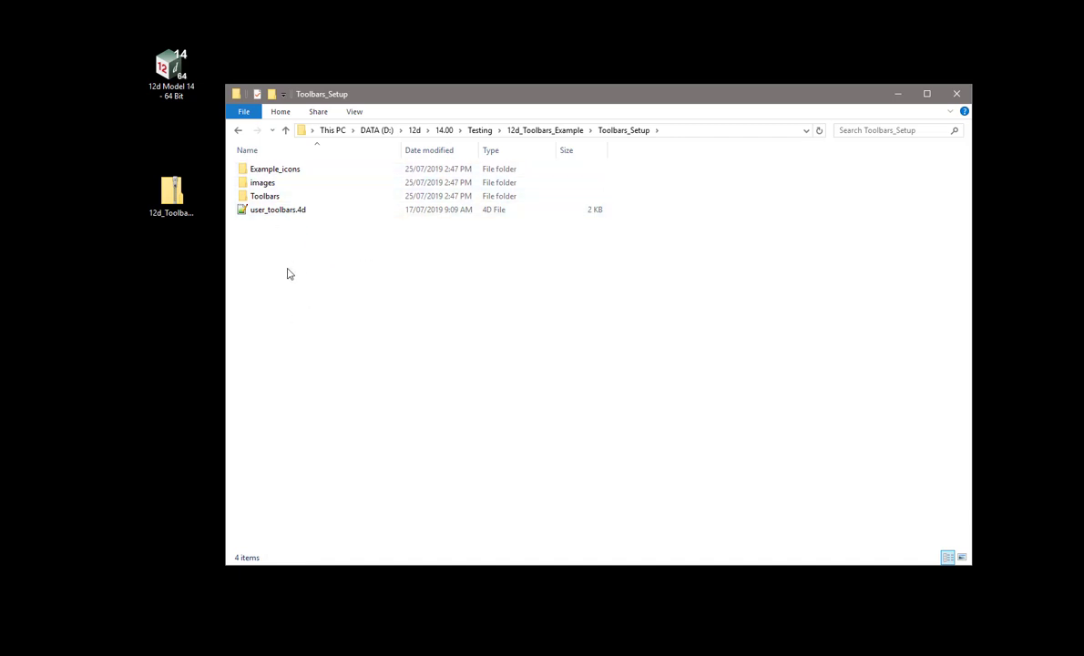
# Step: Move the images folder, the Toolbars folder and user_toolbars.4d from Toolbars_Setup into C:\12d\14.00\user
pyautogui.moveTo(415, 97); pyautogui.dragTo(490, 40)
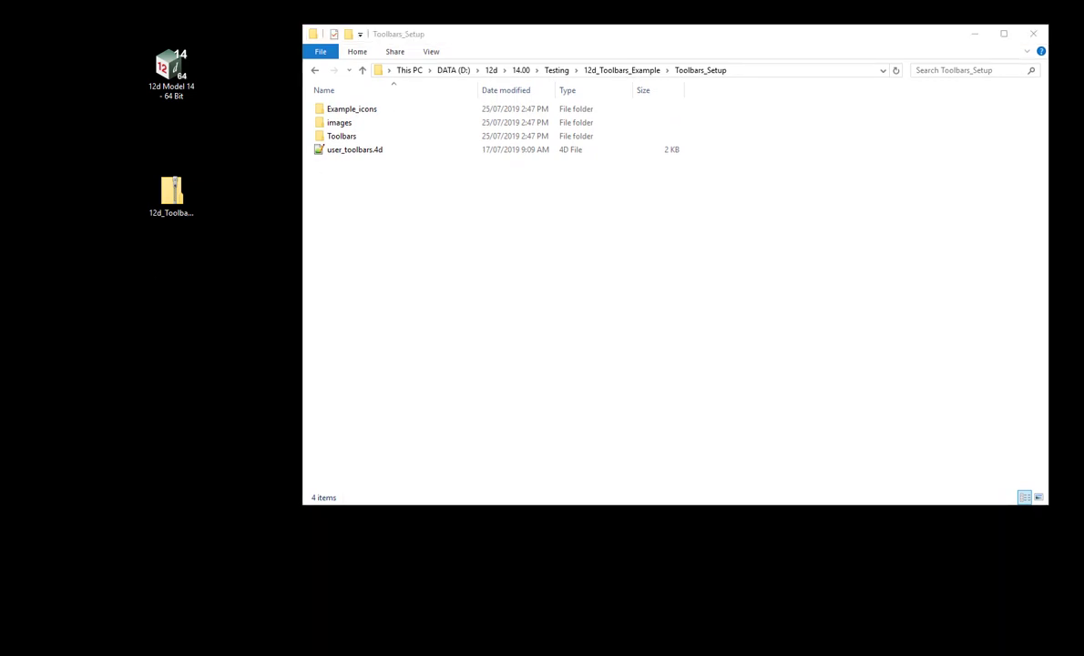
pyautogui.moveTo(0, 155); pyautogui.dragTo(234, 206)
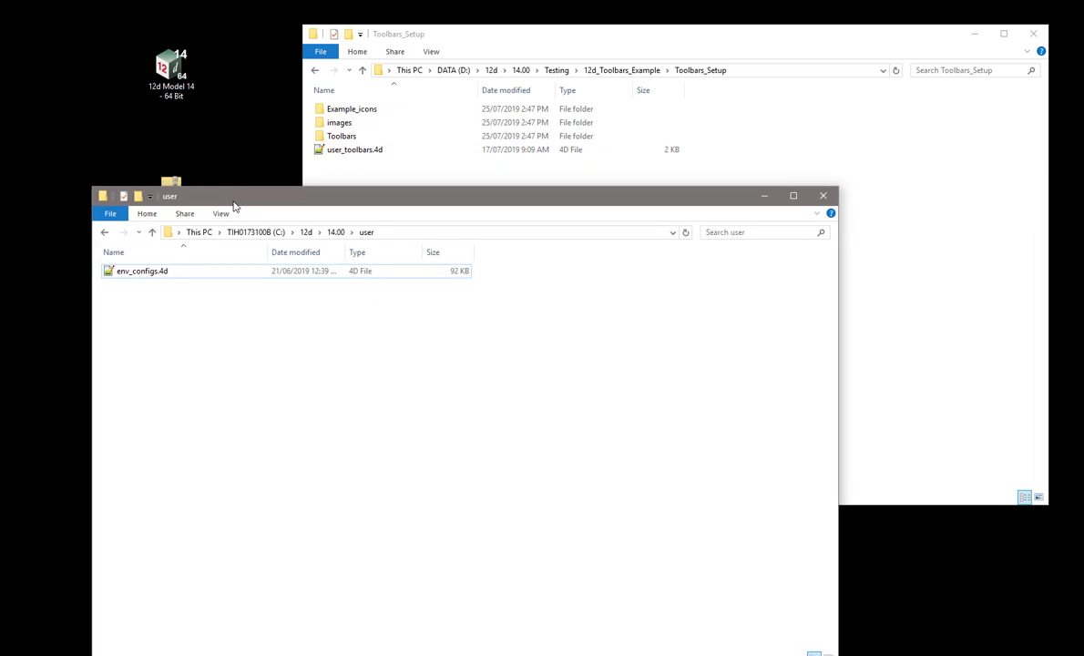
pyautogui.click(405, 233)
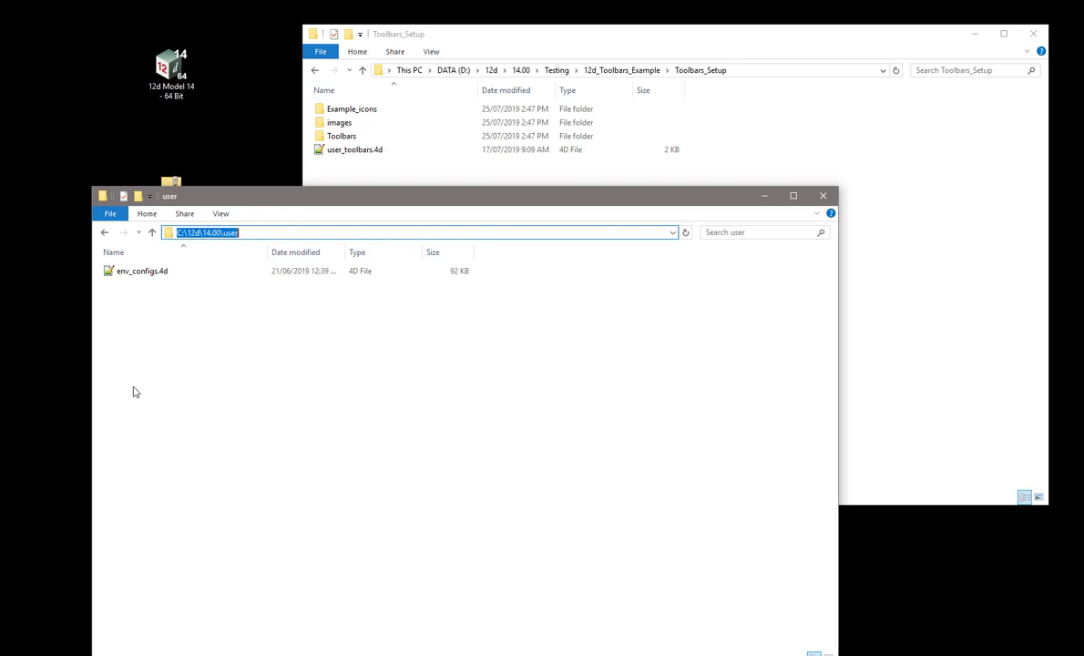
pyautogui.click(348, 155)
pyautogui.keyDown('ctrl'); pyautogui.click(340, 138); pyautogui.keyUp('ctrl')
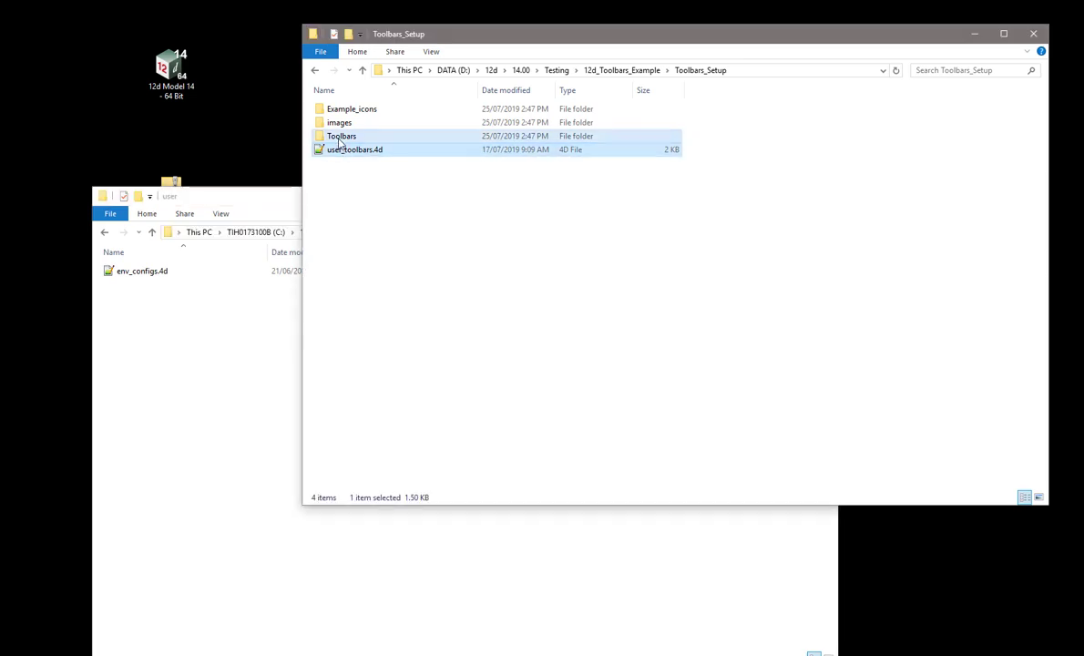
pyautogui.keyDown('ctrl'); pyautogui.click(340, 126); pyautogui.keyUp('ctrl')
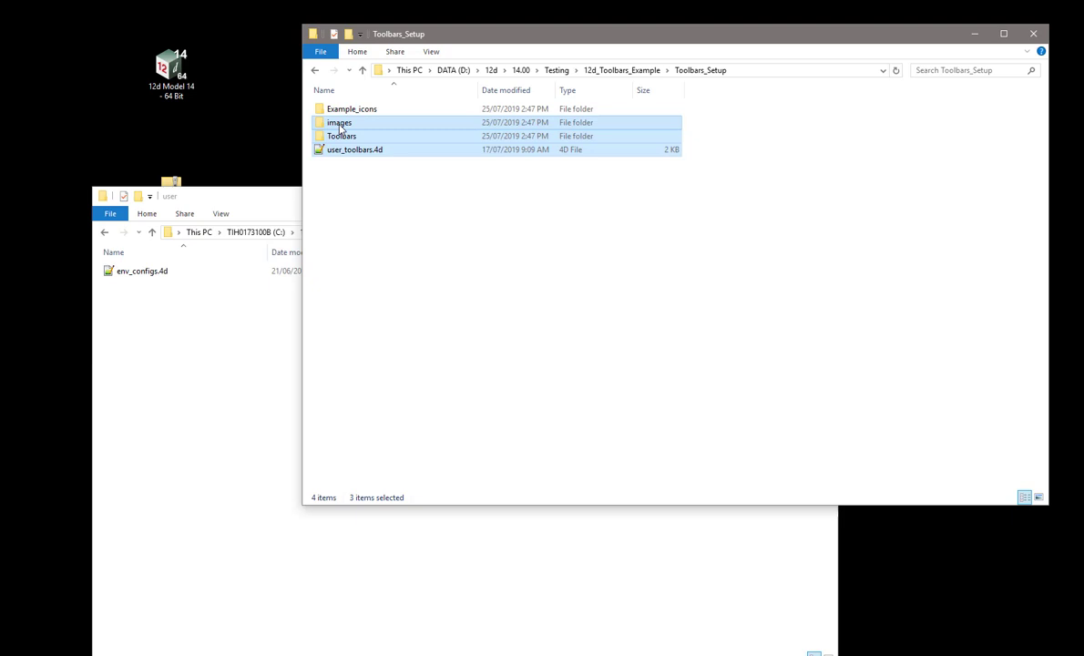
pyautogui.rightClick(340, 126)
pyautogui.click(344, 235)
pyautogui.click(108, 338)
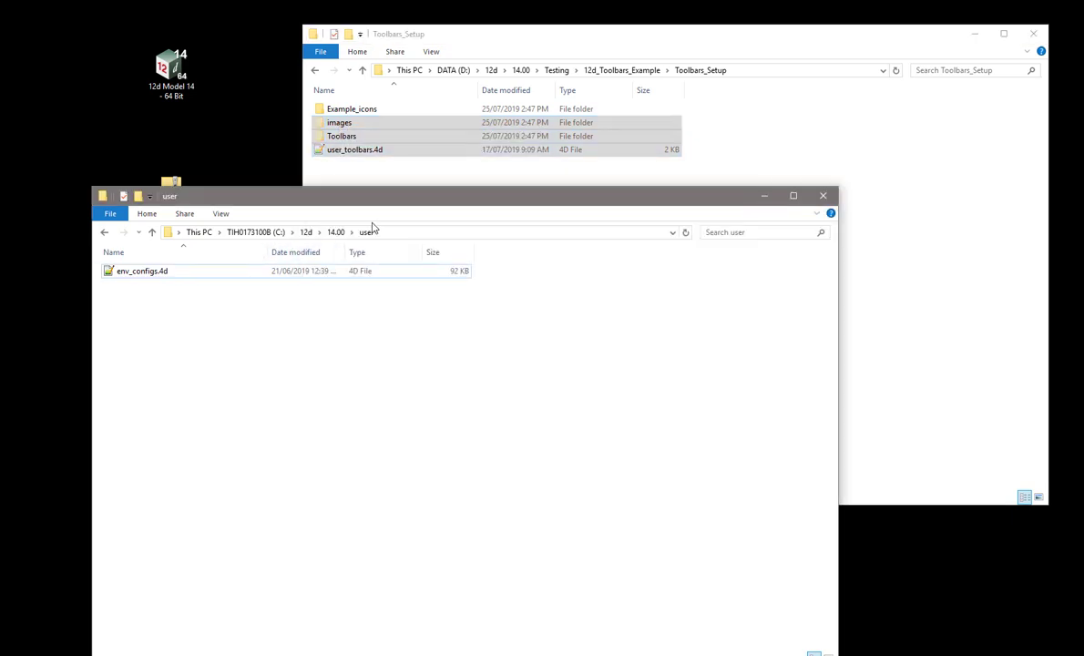
pyautogui.rightClick(145, 303)
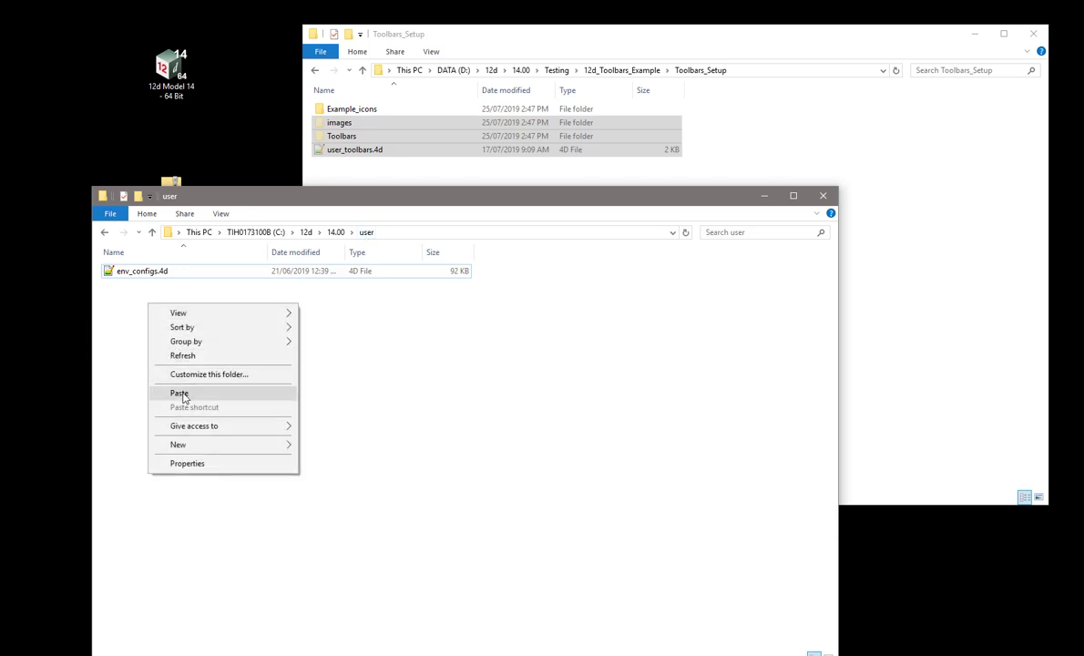
pyautogui.click(179, 393)
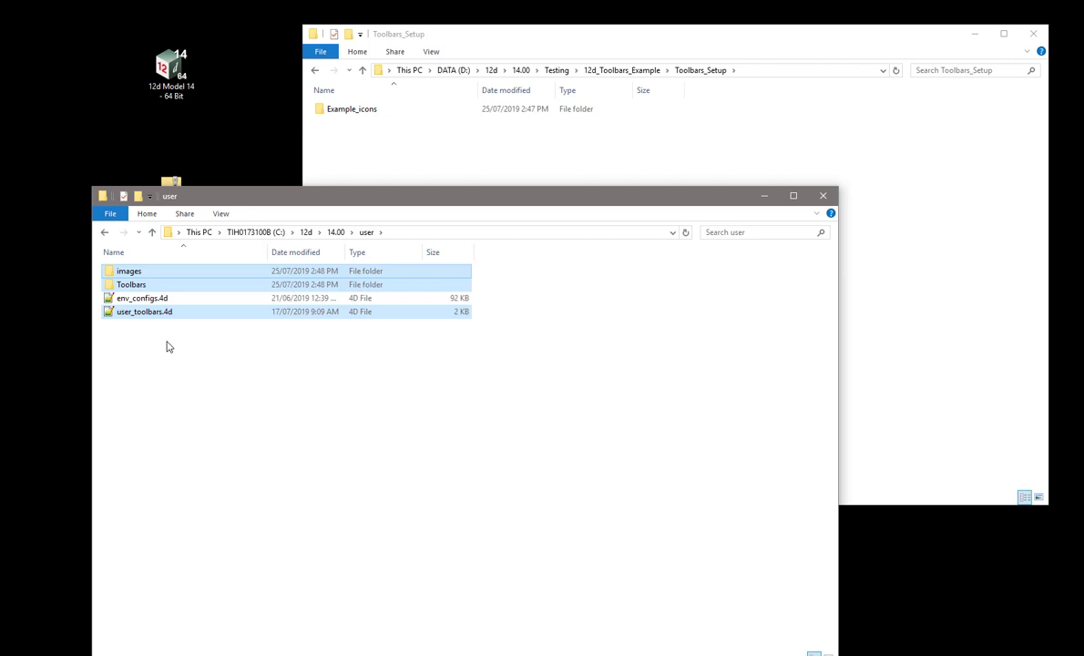
# Step: Look inside the Example_icons folder at the bmp and png icon folders, then place the user folder window over it
pyautogui.click(344, 113)
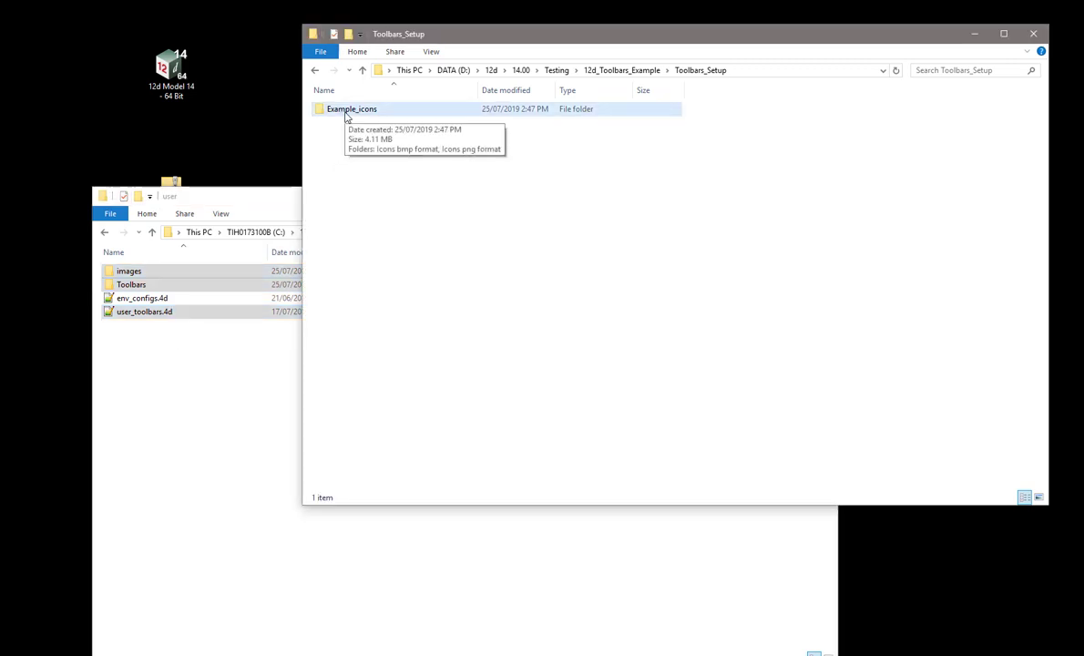
pyautogui.doubleClick(340, 111)
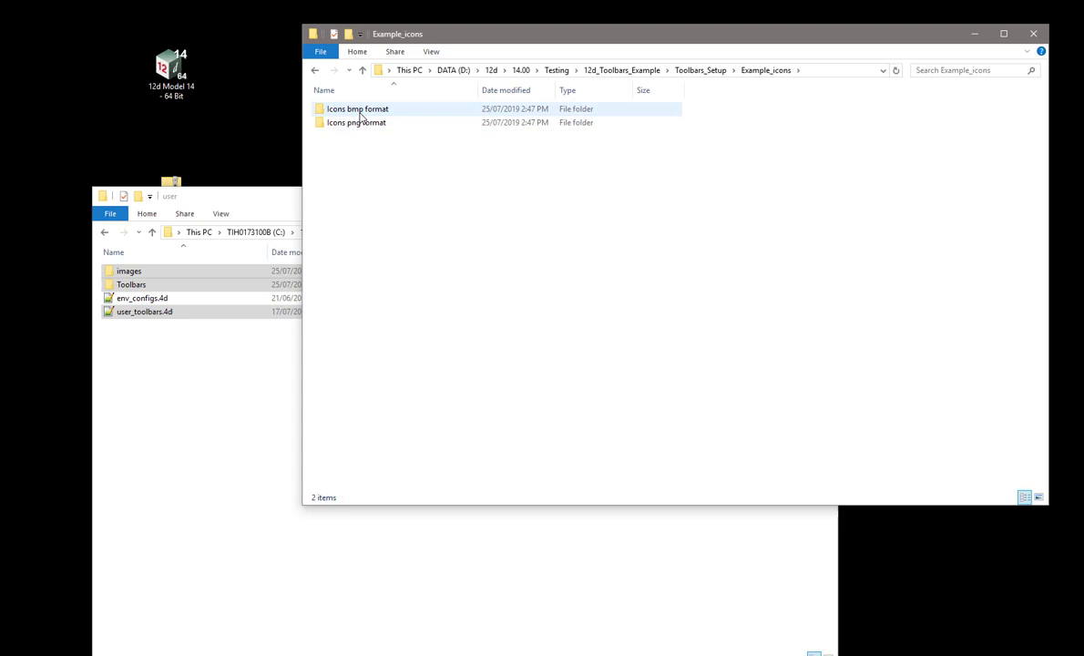
pyautogui.moveTo(354, 115)
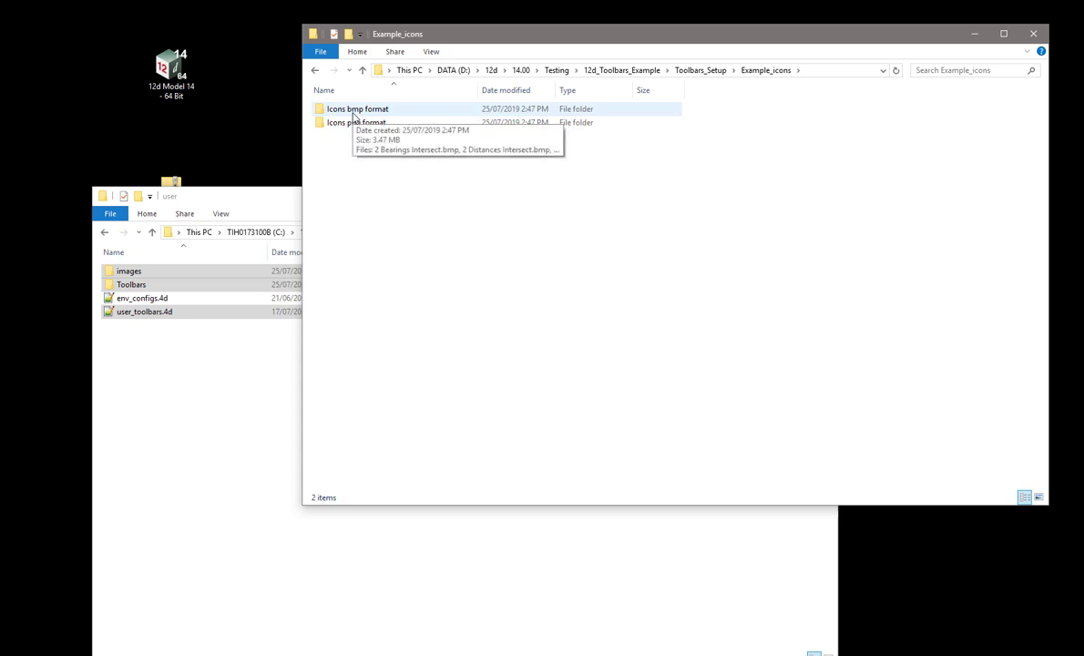
pyautogui.moveTo(251, 198); pyautogui.dragTo(462, 41)
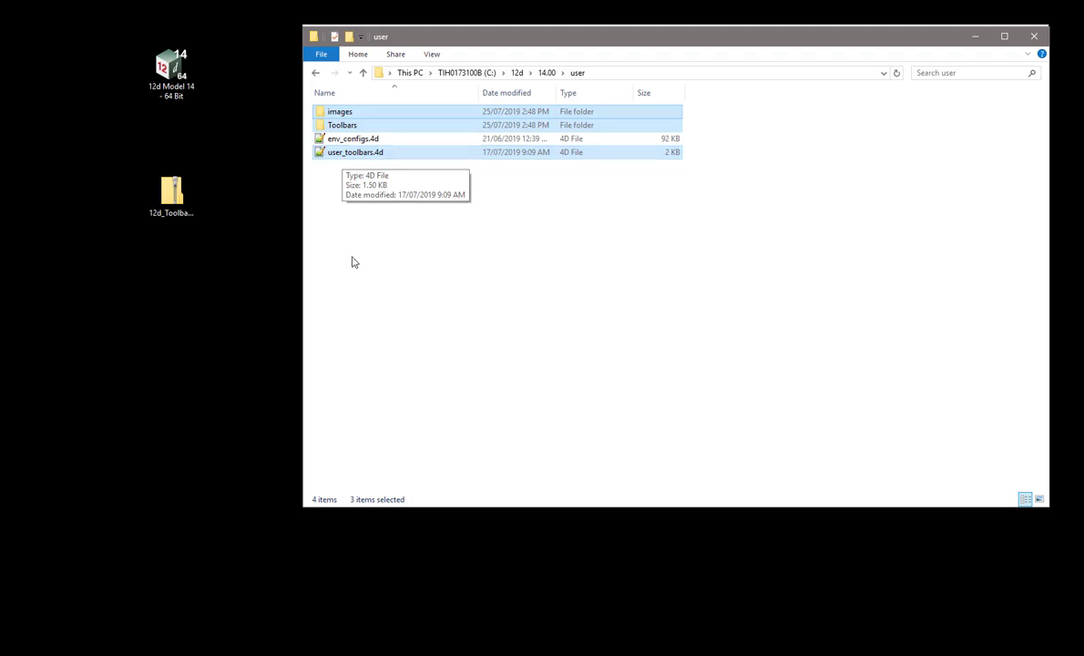
# Step: Switch to 12d Model and open an enlarged Customize toolbars list at the XXX Example and XXX Flyout 1 entries
pyautogui.click(174, 77)
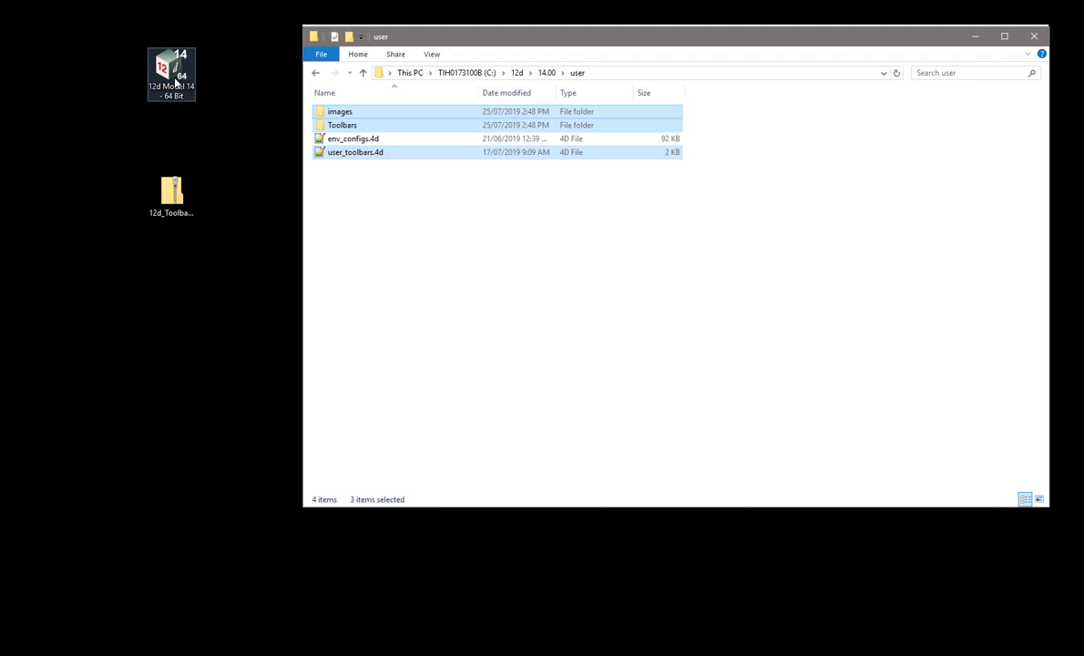
pyautogui.moveTo(246, 653)
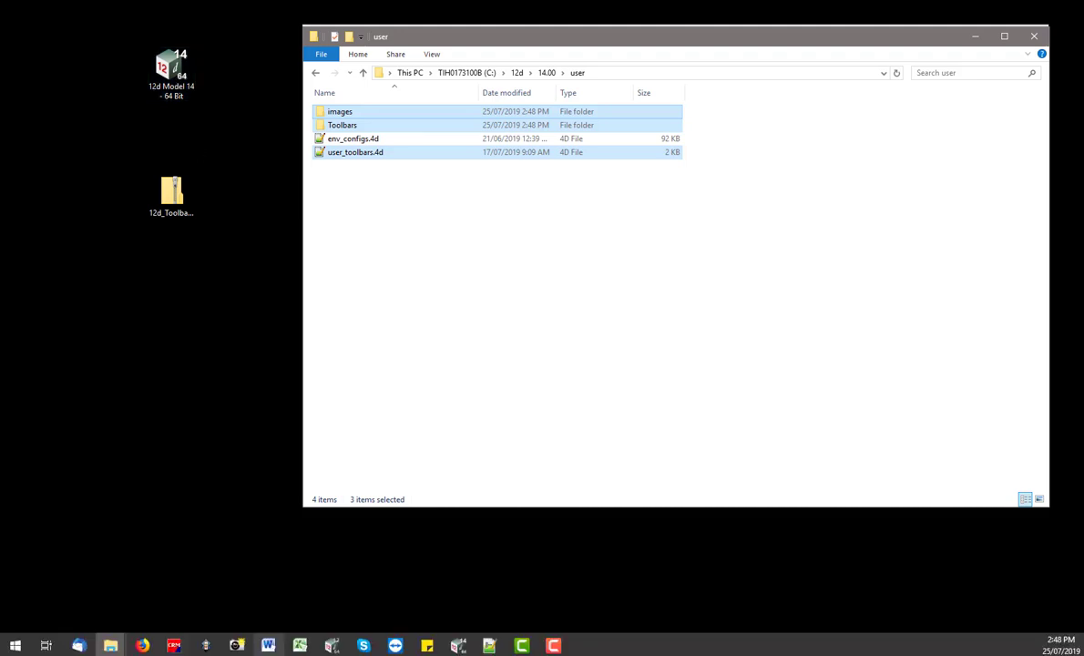
pyautogui.click(457, 645)
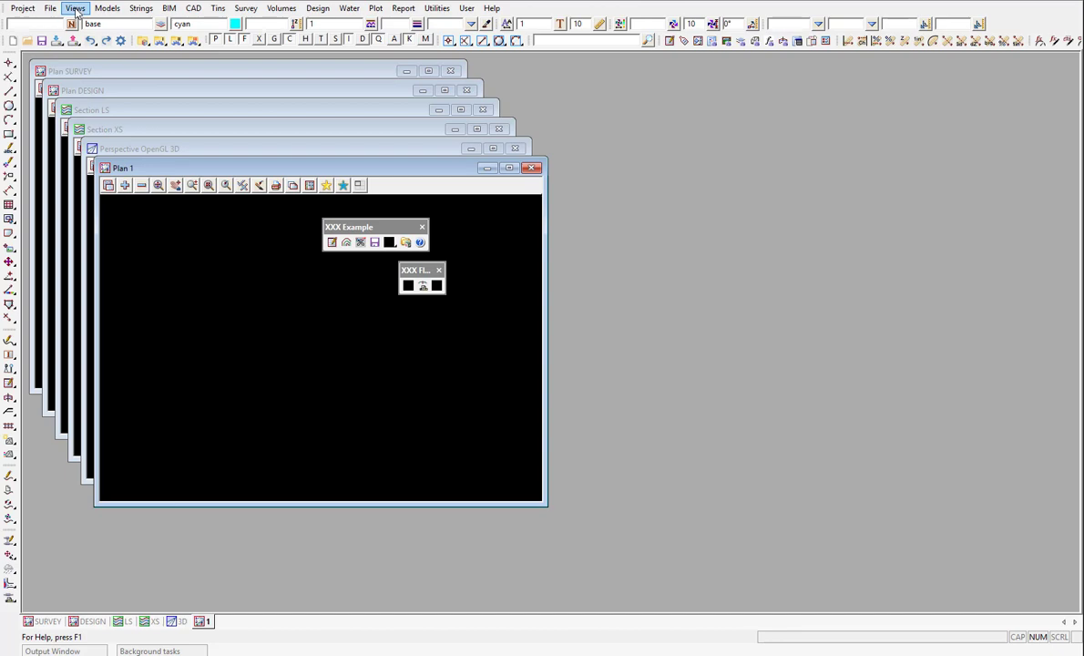
pyautogui.click(76, 9)
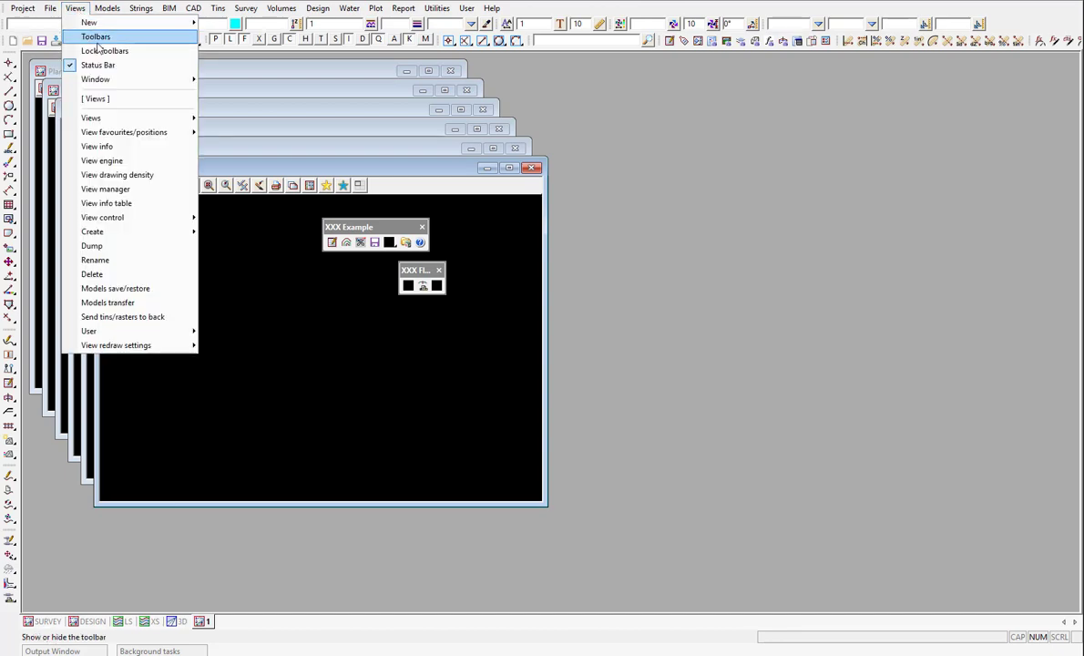
pyautogui.click(91, 36)
pyautogui.moveTo(155, 51); pyautogui.dragTo(120, 74)
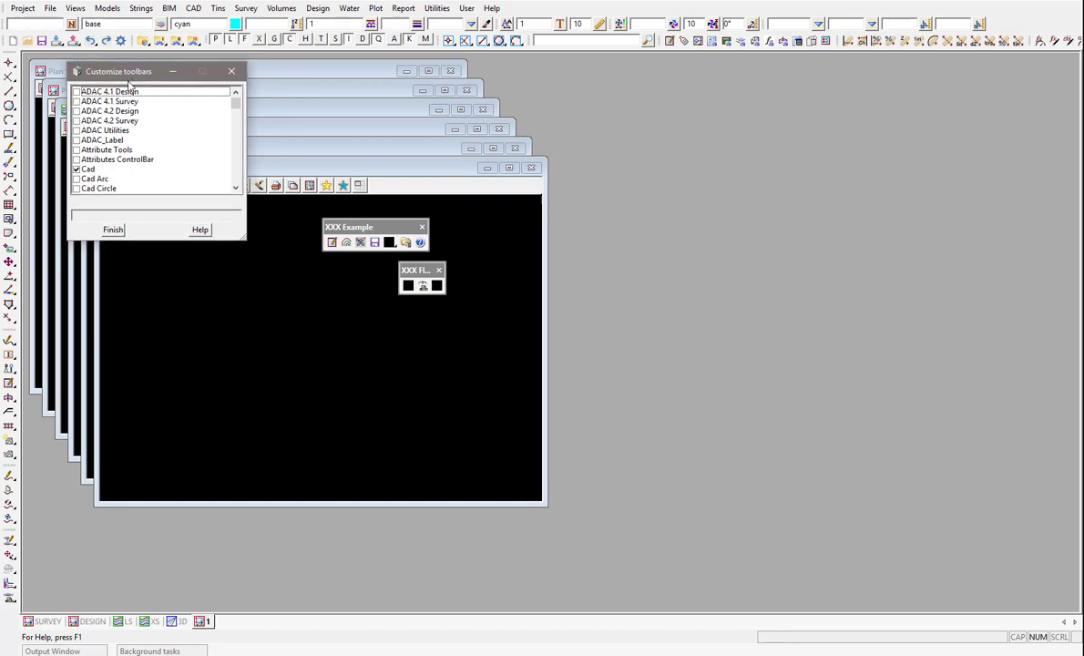
pyautogui.moveTo(245, 242); pyautogui.dragTo(245, 533)
pyautogui.moveTo(239, 189); pyautogui.dragTo(235, 401)
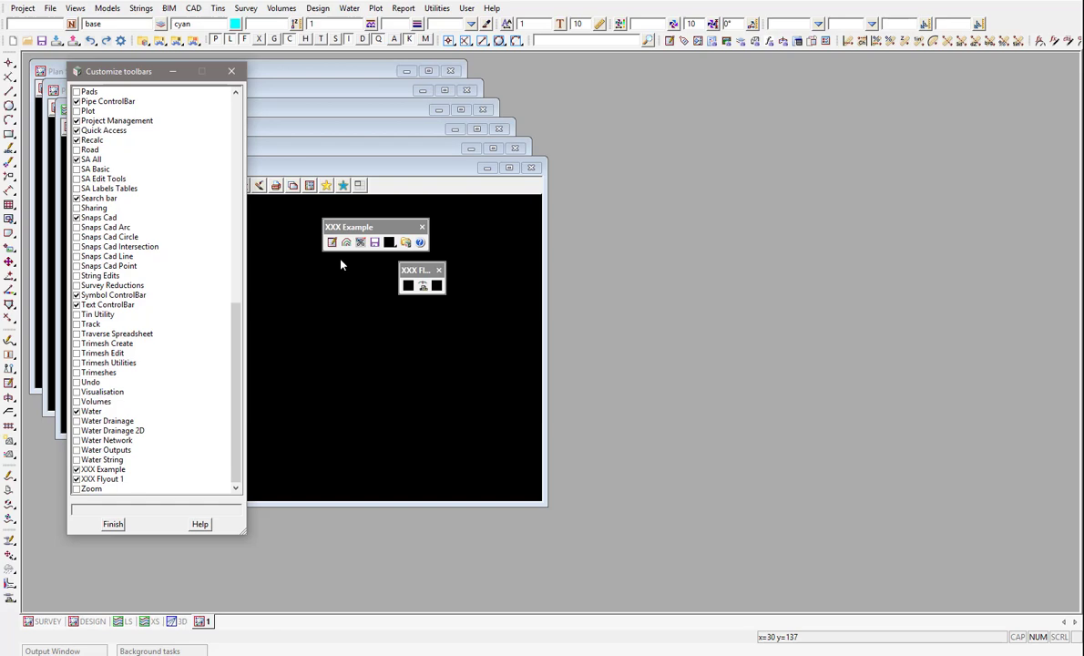
# Step: Switch to the user folder in File Explorer and review user_toolbars.4d, the Toolbars folder and the images folder
pyautogui.click(111, 646)
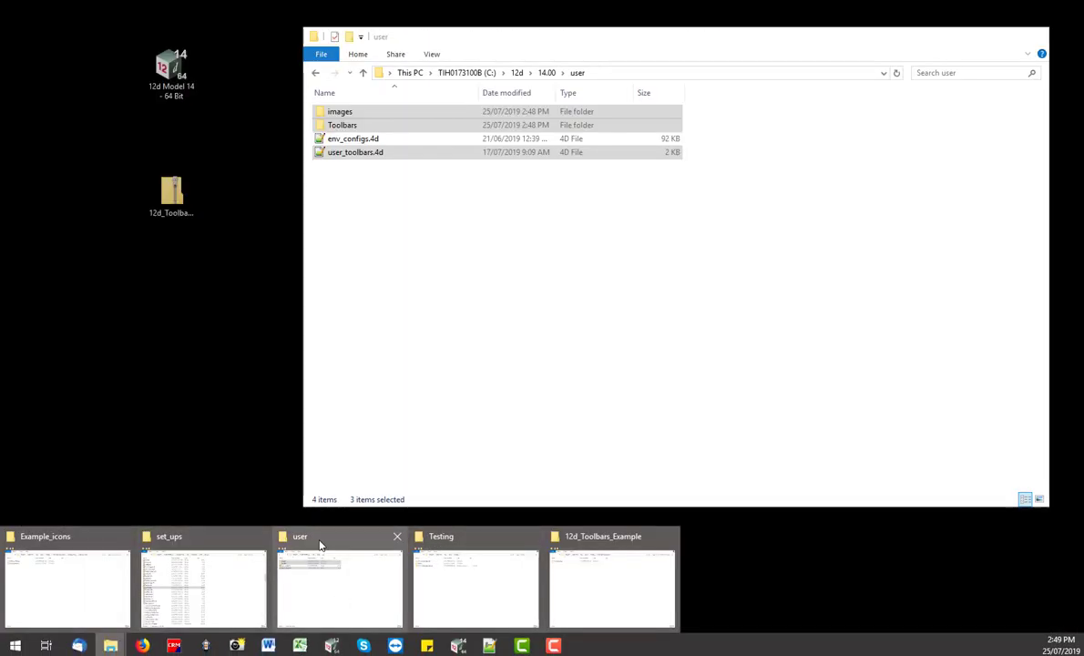
pyautogui.click(326, 545)
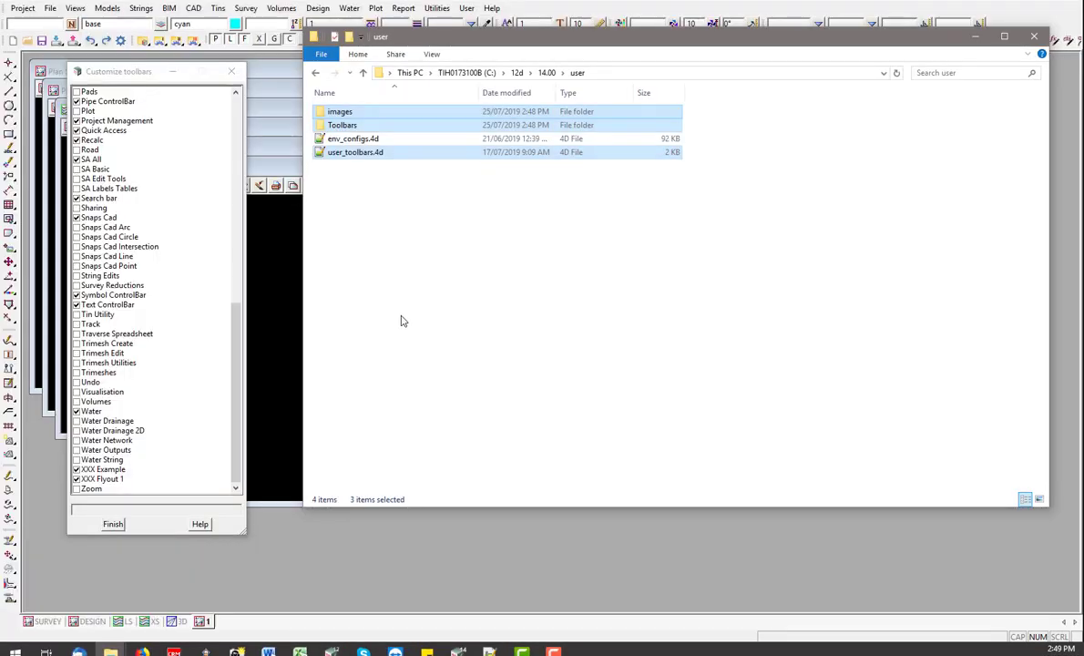
pyautogui.click(354, 155)
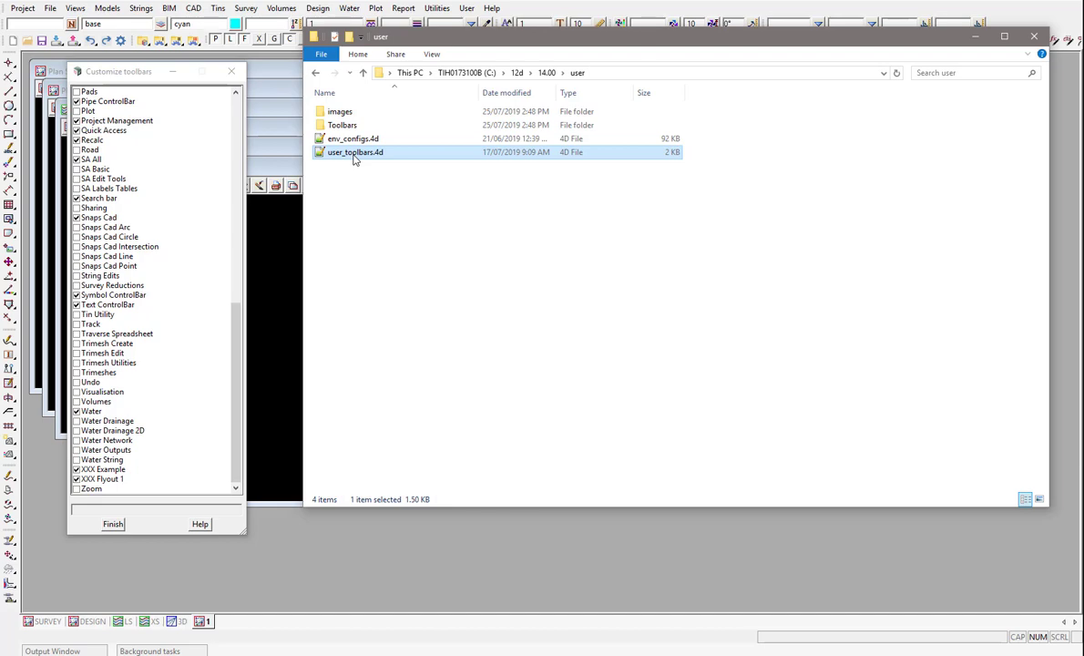
pyautogui.click(343, 127)
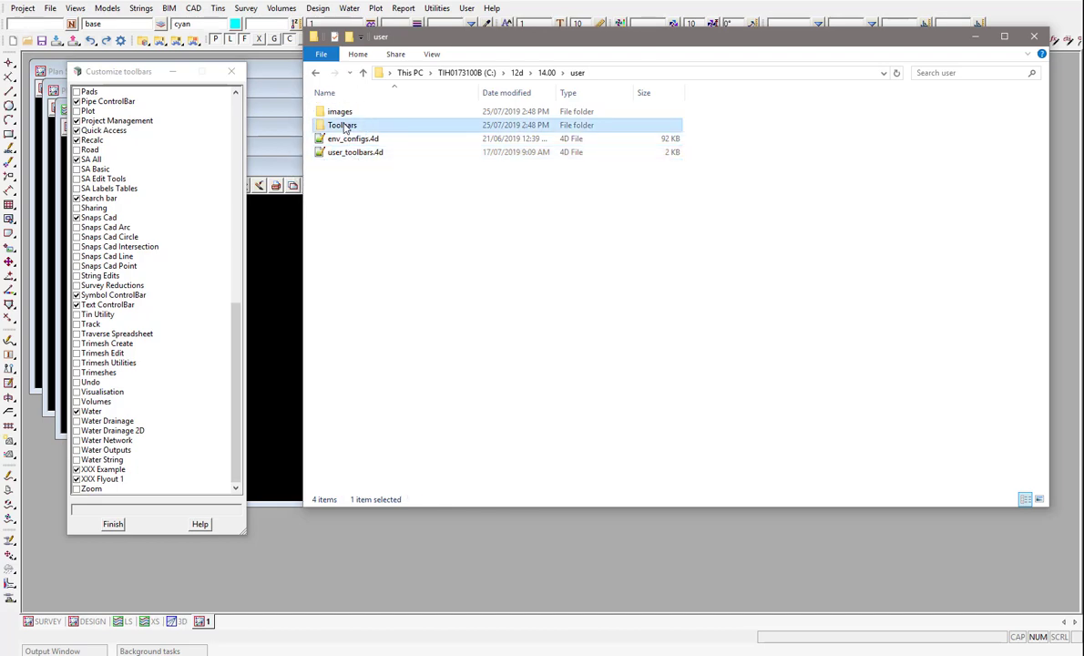
pyautogui.click(344, 115)
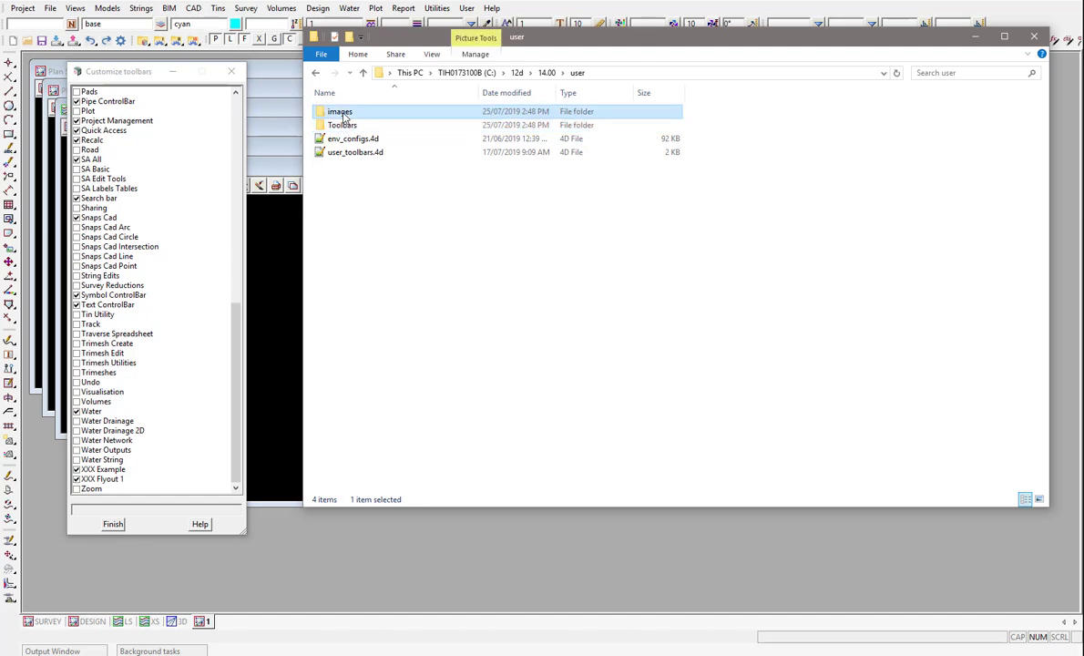
# Step: Switch to the C:\Program Files\12d\12dmodel\14.00\set_ups folder in File Explorer and locate toolbars.4d in its file list
pyautogui.moveTo(355, 39); pyautogui.dragTo(617, 125)
pyautogui.click(395, 293)
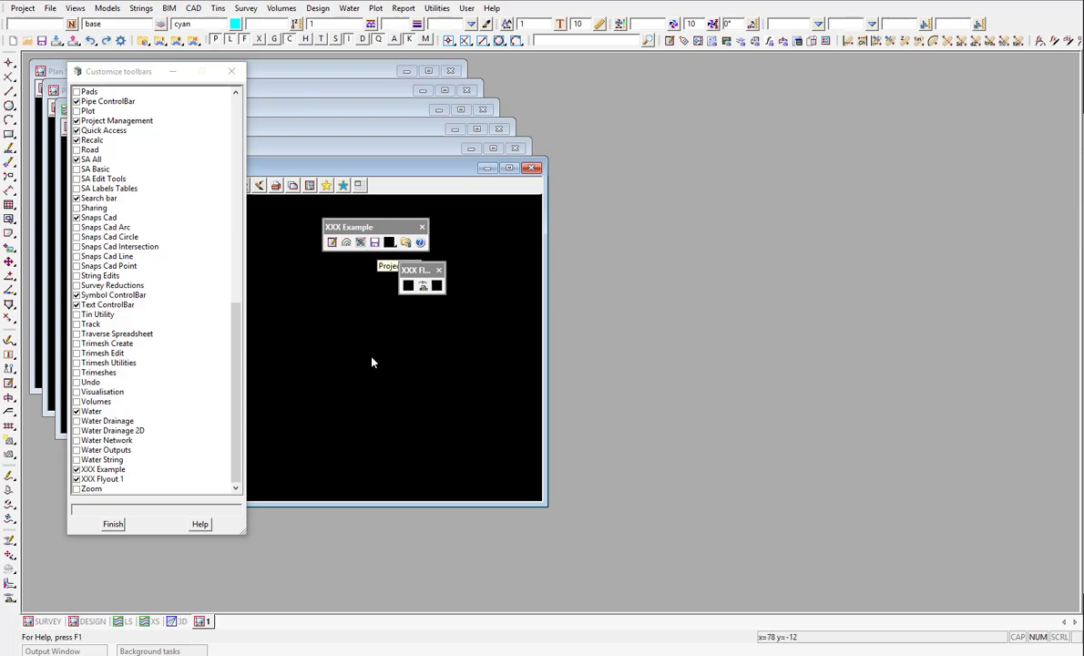
pyautogui.click(459, 645)
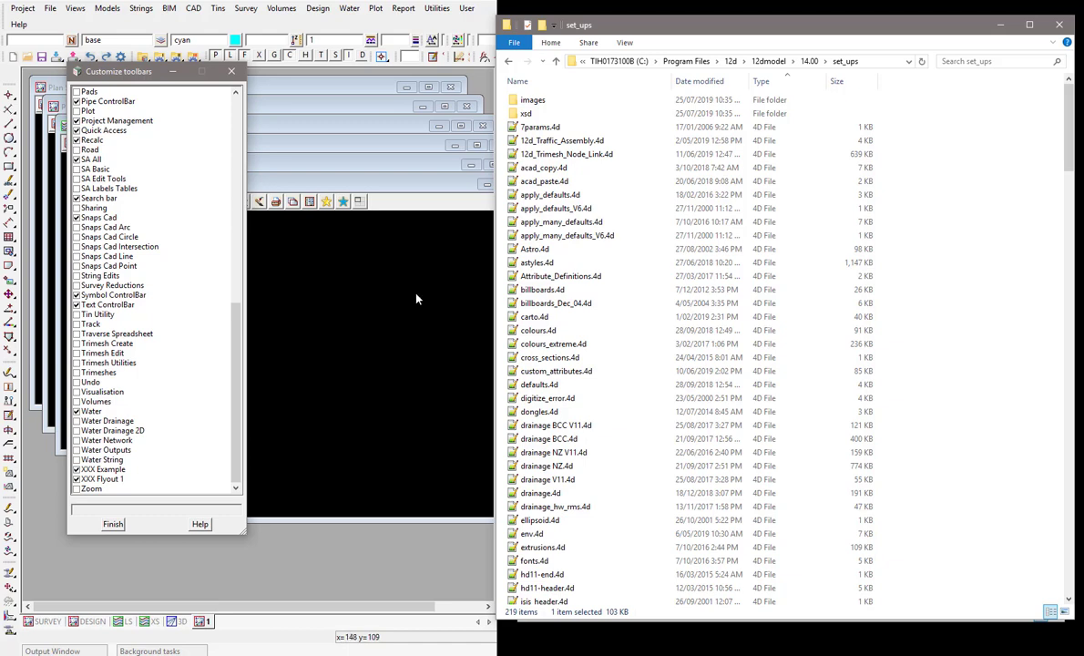
pyautogui.click(881, 63)
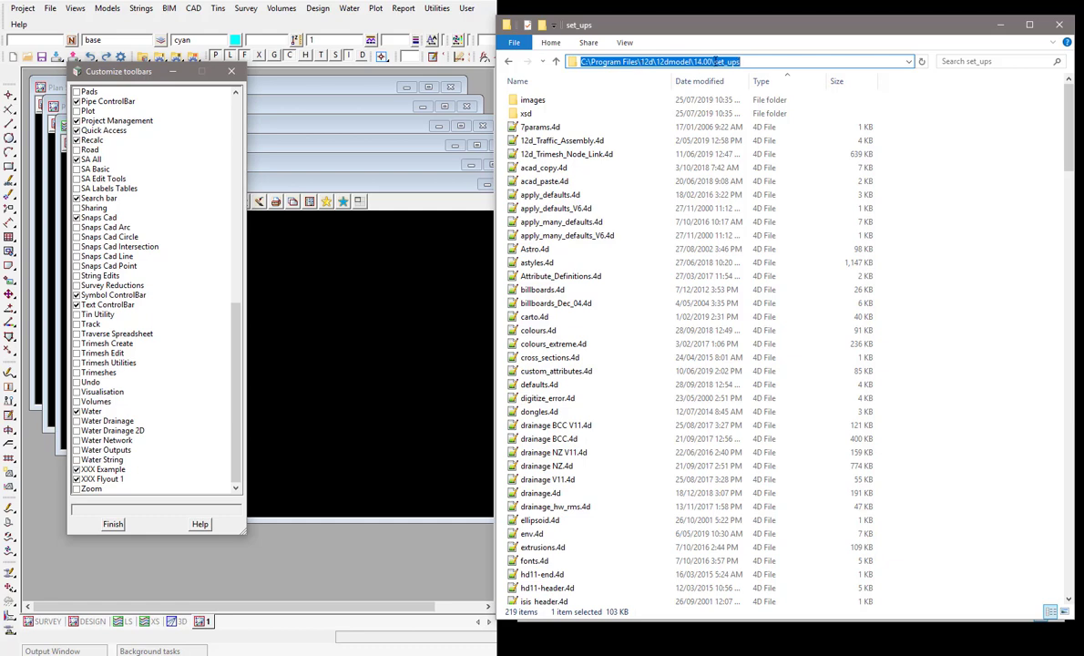
pyautogui.moveTo(714, 61); pyautogui.dragTo(741, 61)
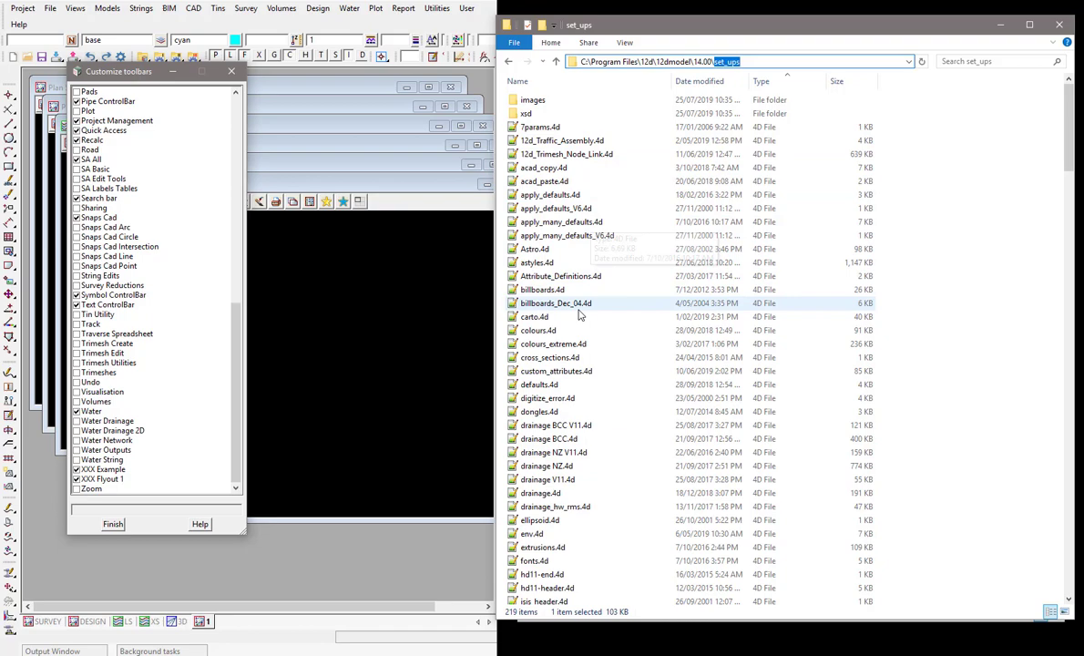
pyautogui.scroll(-10, 579, 314)
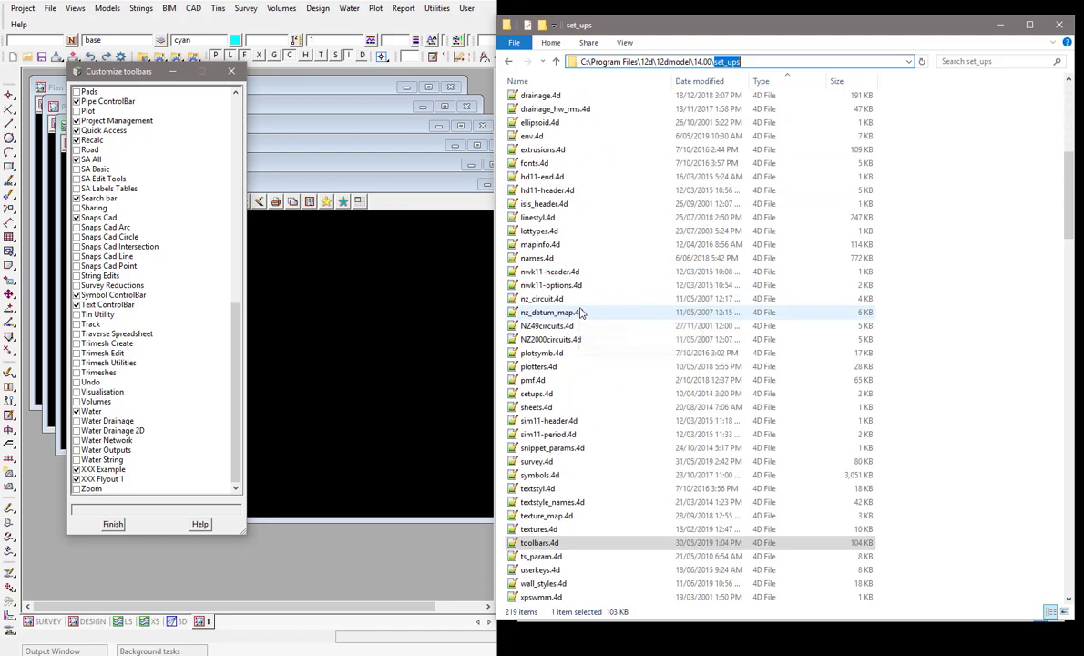
pyautogui.scroll(-4, 579, 313)
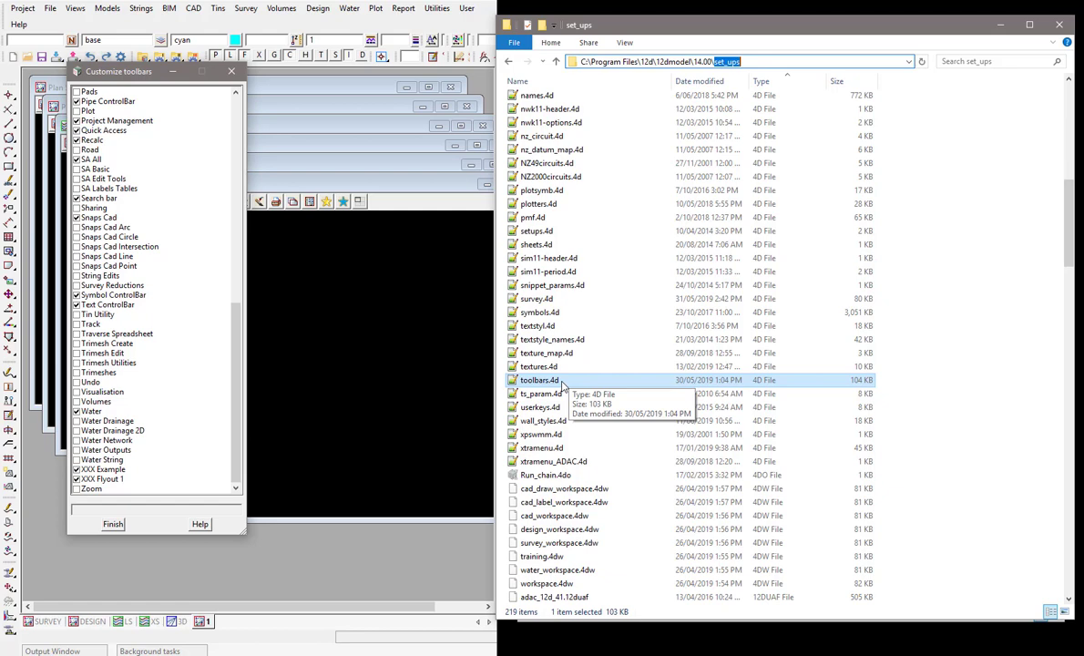
# Step: Compare the standard and XXX Example toolbars in 12d Model with the toolbars.4d file in the set_ups folder
pyautogui.click(327, 347)
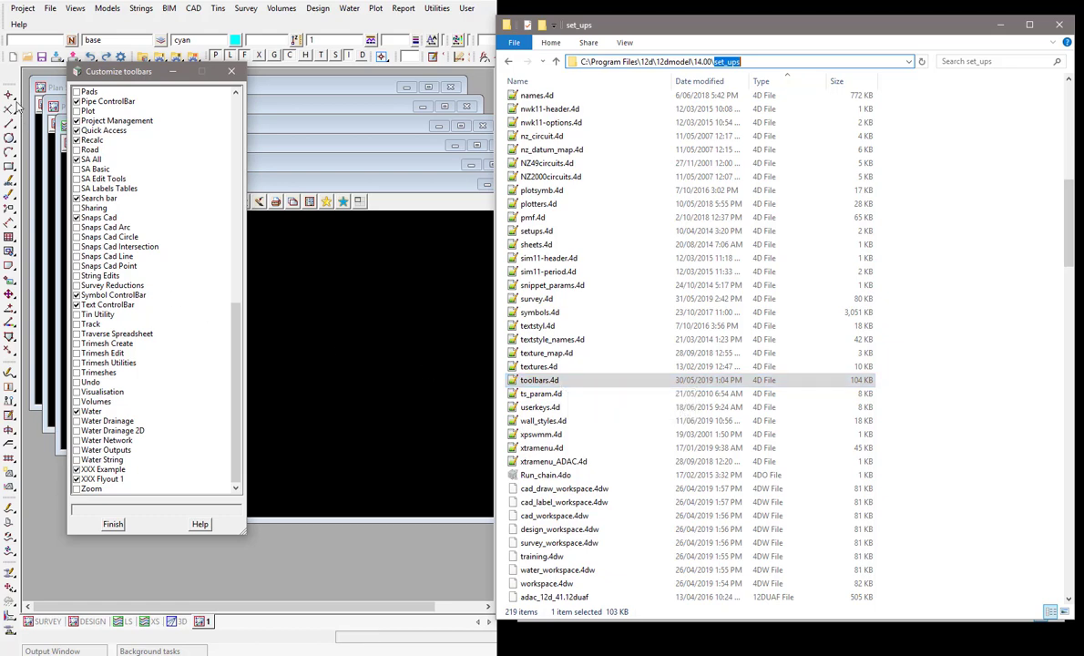
pyautogui.click(10, 207)
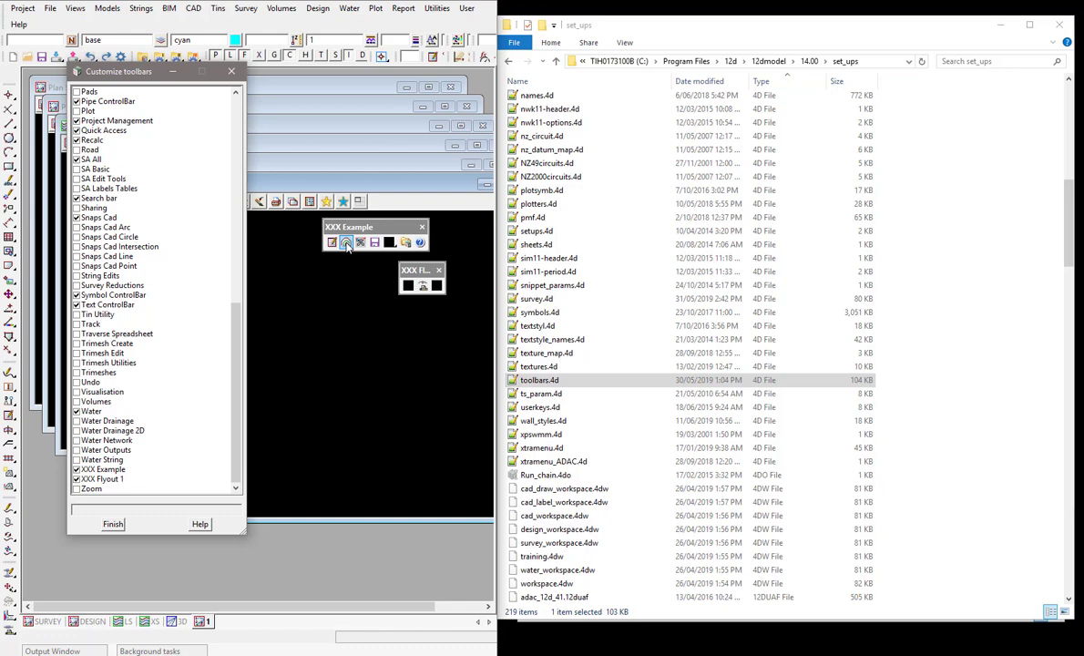
pyautogui.click(536, 381)
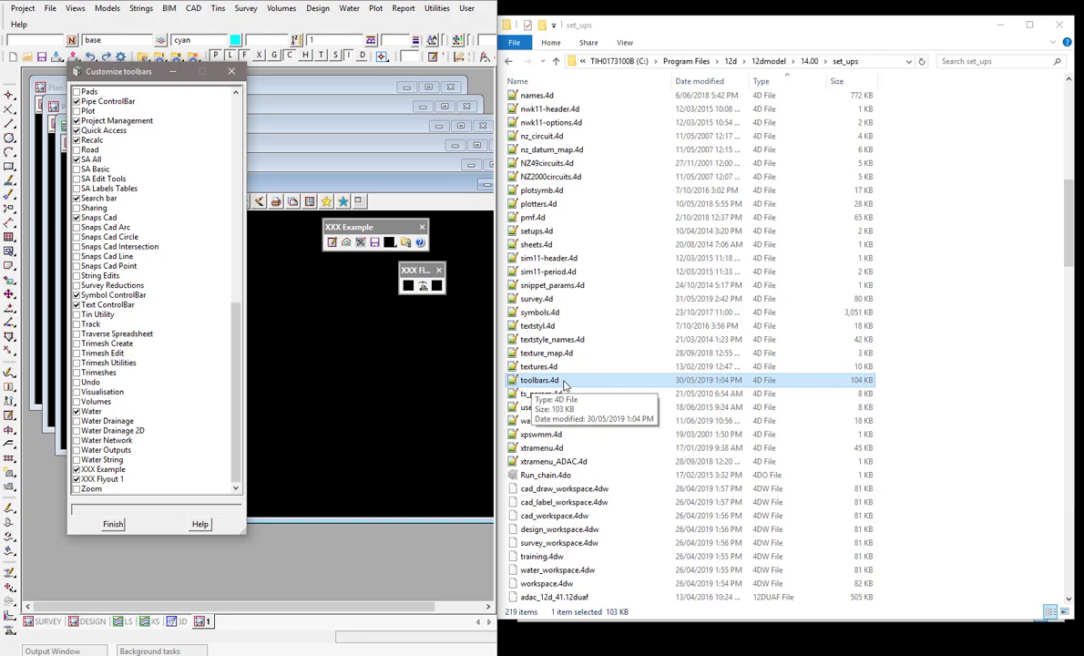
pyautogui.click(422, 357)
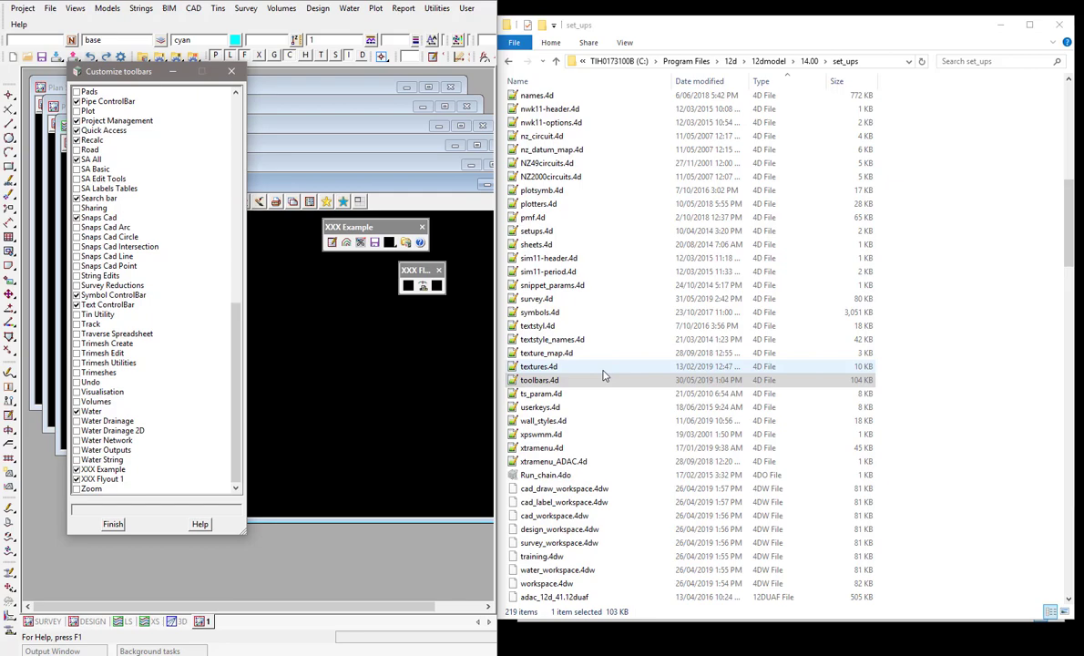
pyautogui.click(550, 383)
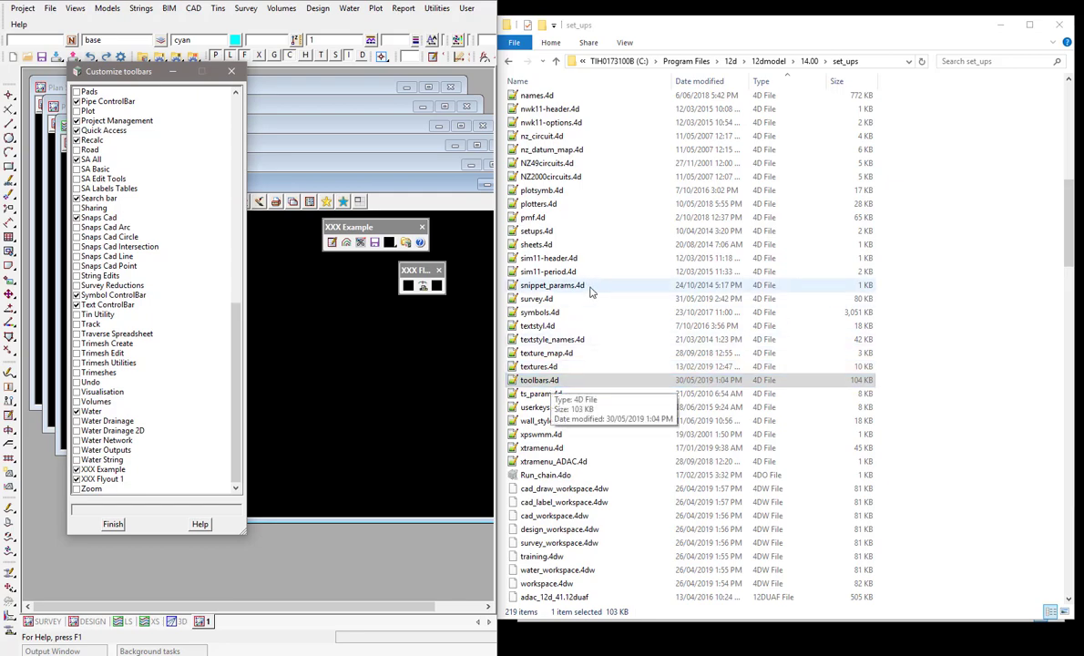
# Step: Open the images folder inside set_ups and look through it down to the Cad bmp icons
pyautogui.scroll(20, 560, 374)
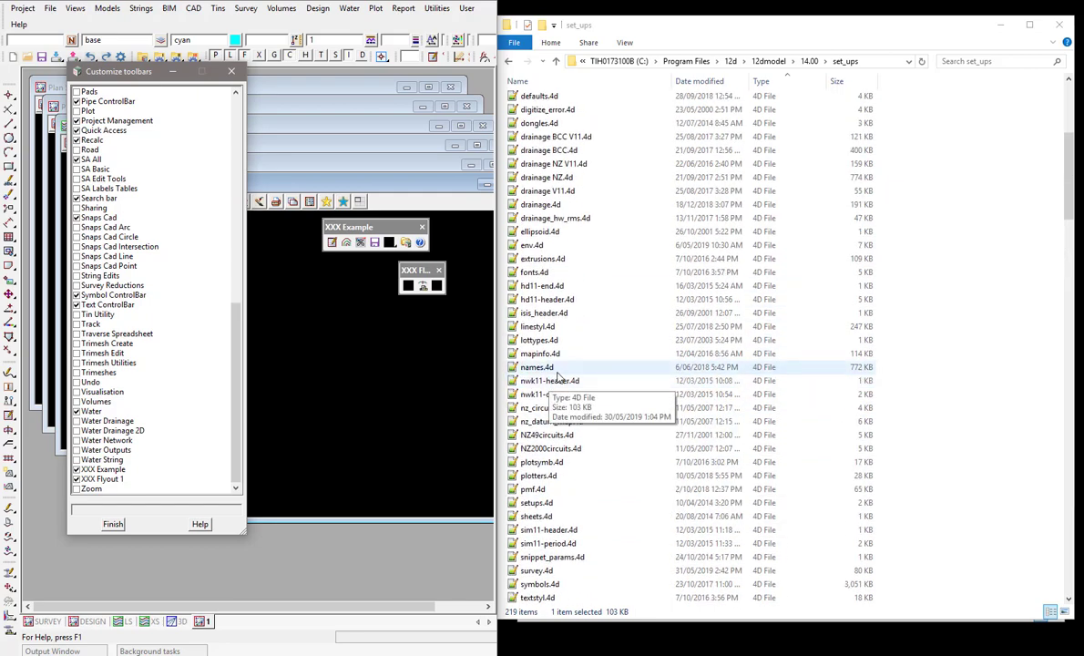
pyautogui.click(825, 61)
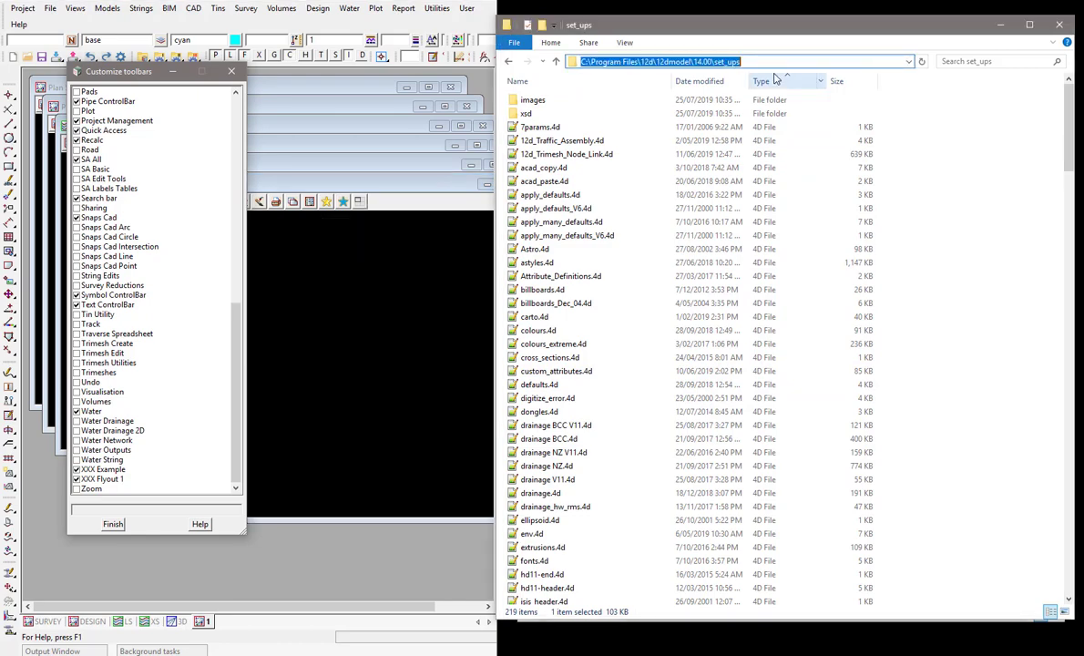
pyautogui.click(537, 101)
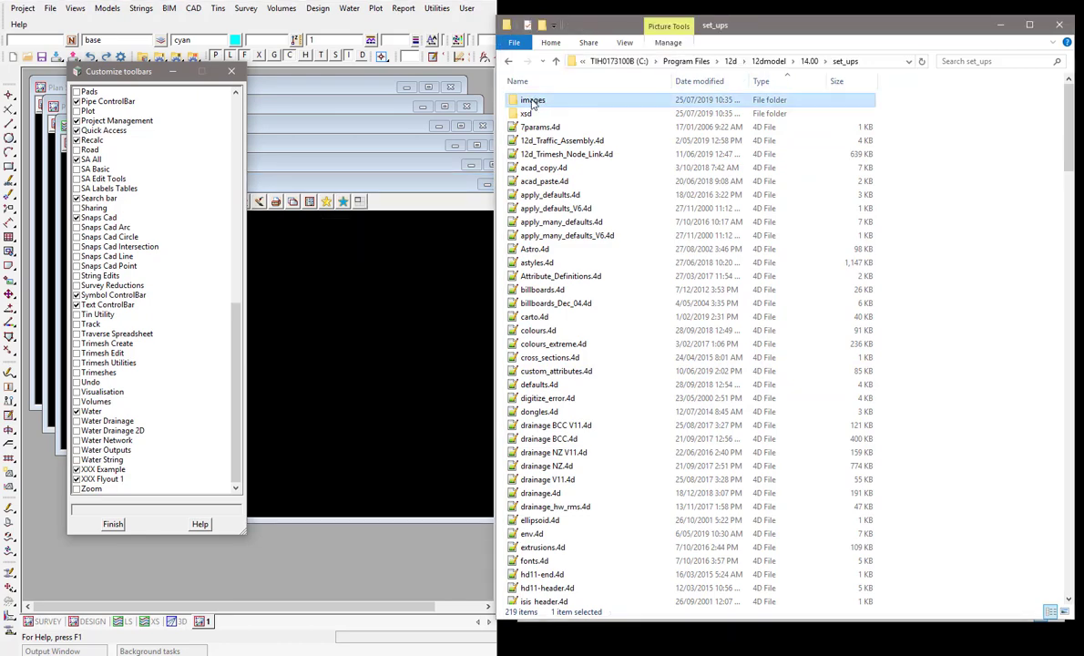
pyautogui.doubleClick(533, 103)
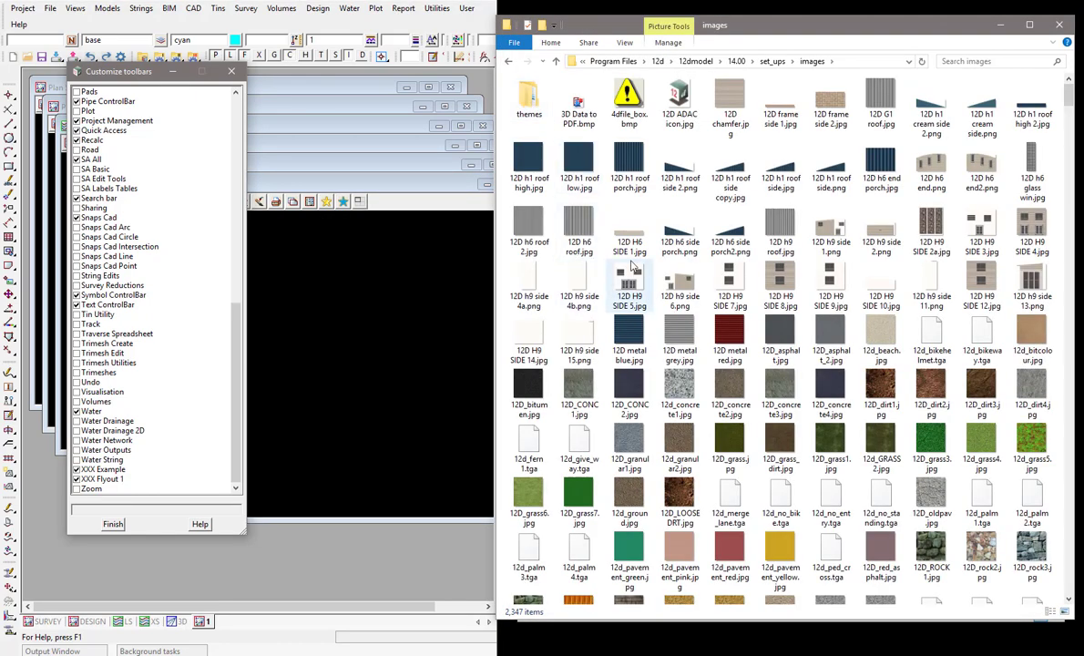
pyautogui.scroll(-2, 635, 278)
pyautogui.scroll(-5, 635, 278)
pyautogui.scroll(-5, 635, 278)
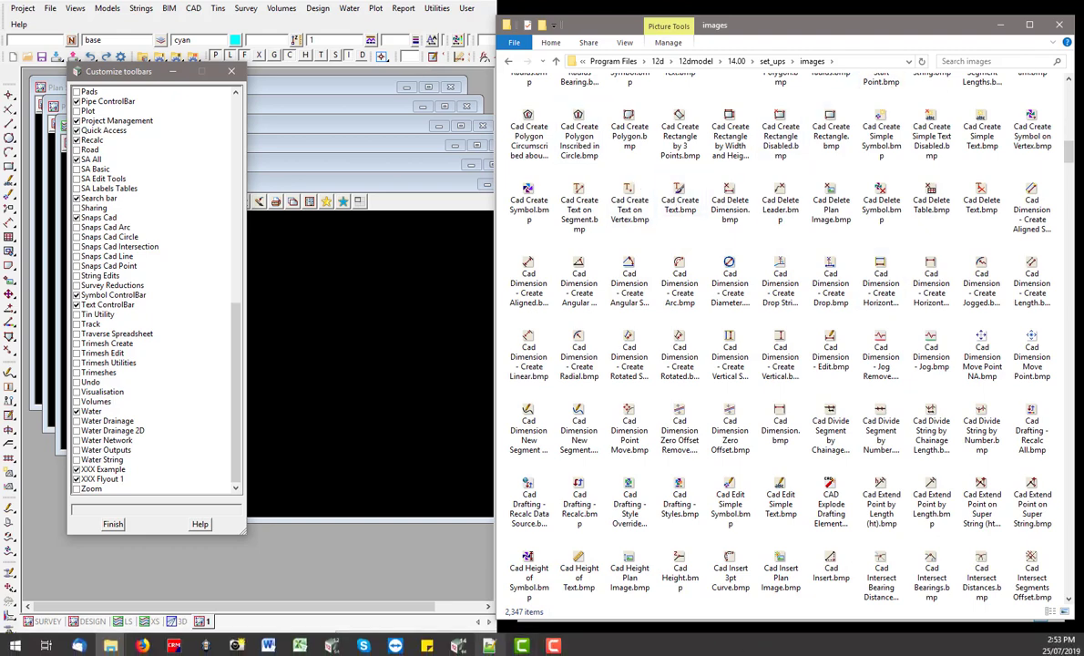
# Step: Switch to Notepad++ and examine the #include_silent "user_toolbars.4d" line in toolbars.4d against the XXX toolbars in 12d Model
pyautogui.click(456, 640)
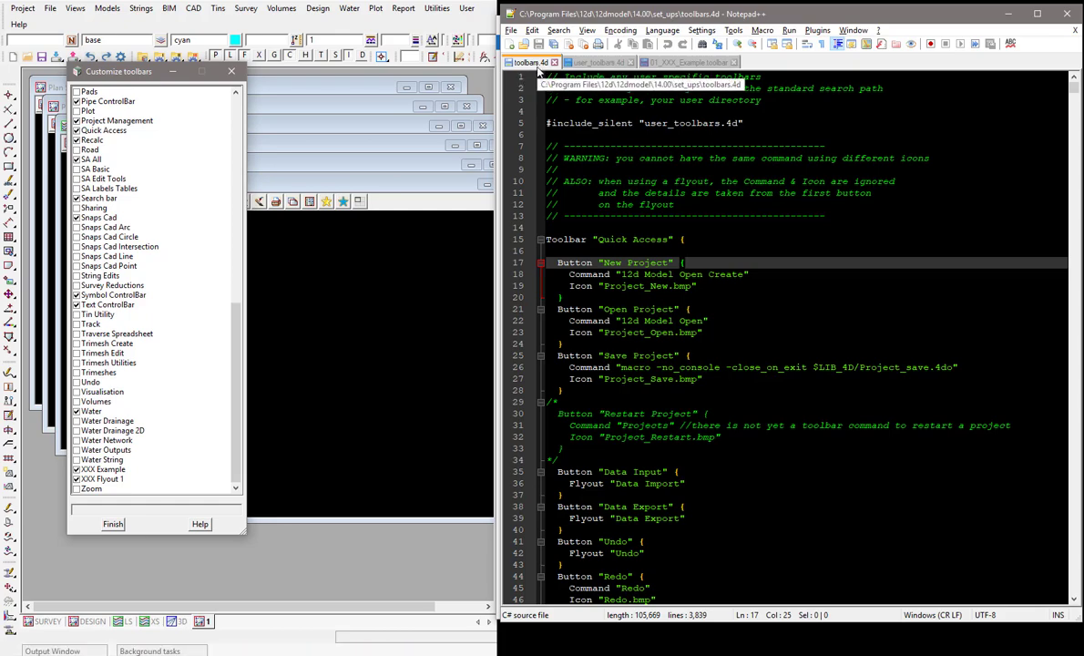
pyautogui.moveTo(545, 123); pyautogui.dragTo(738, 123)
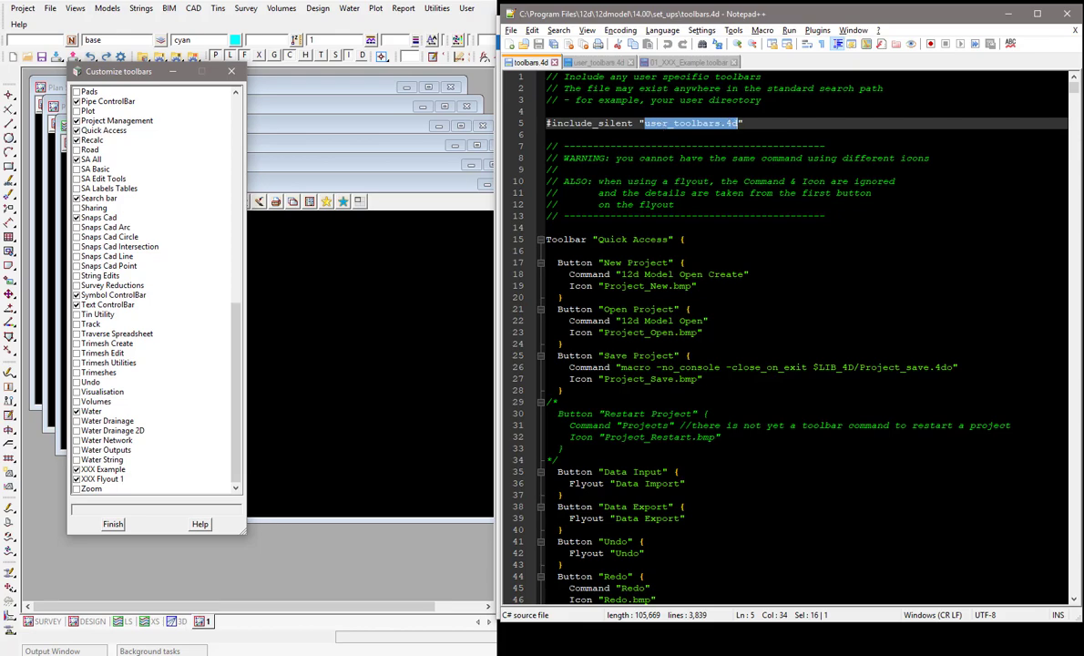
pyautogui.click(279, 212)
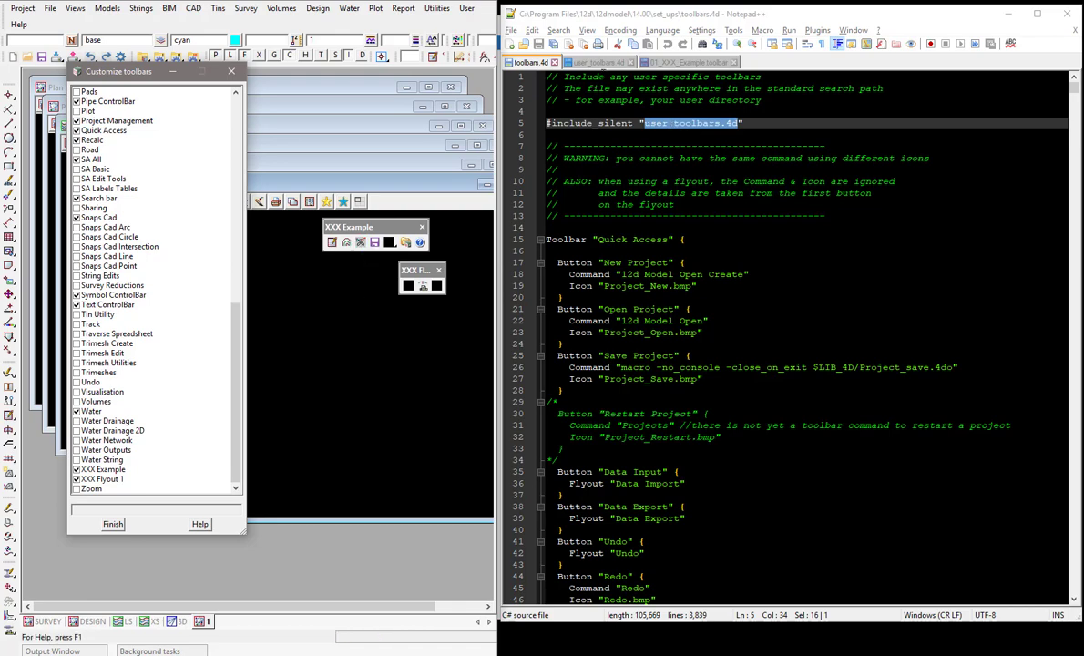
# Step: Highlight the "Toolbars\01_XXX_Example.toolbar" include path in user_toolbars.4d and reload that toolbar file from disk, discarding the editor's unsaved changes
pyautogui.click(597, 63)
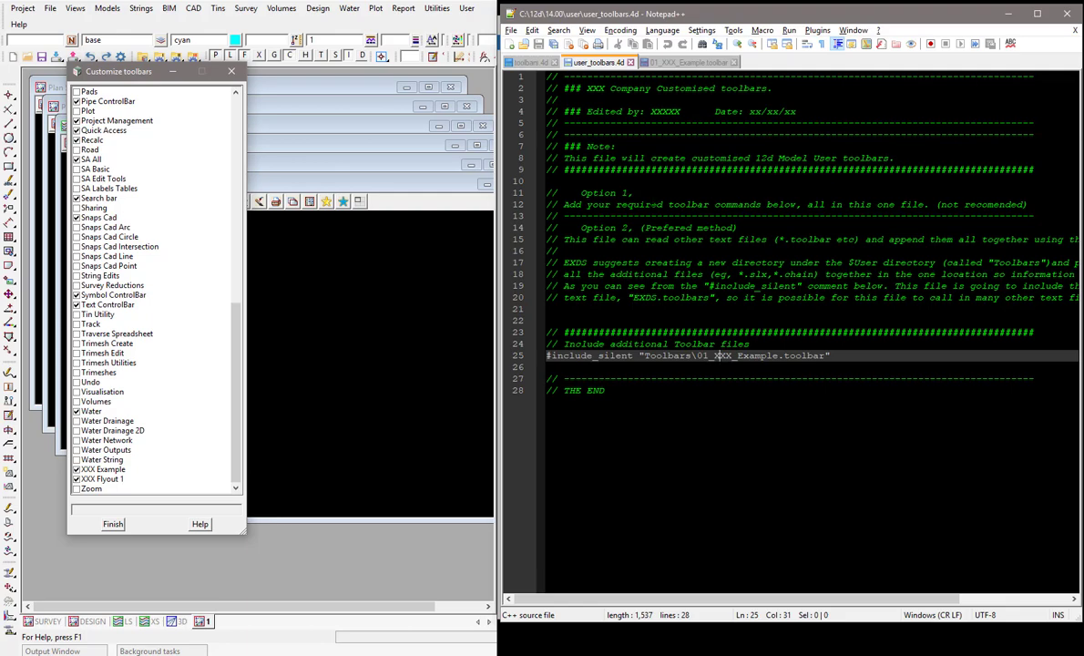
pyautogui.click(831, 355)
pyautogui.moveTo(830, 356); pyautogui.dragTo(640, 355)
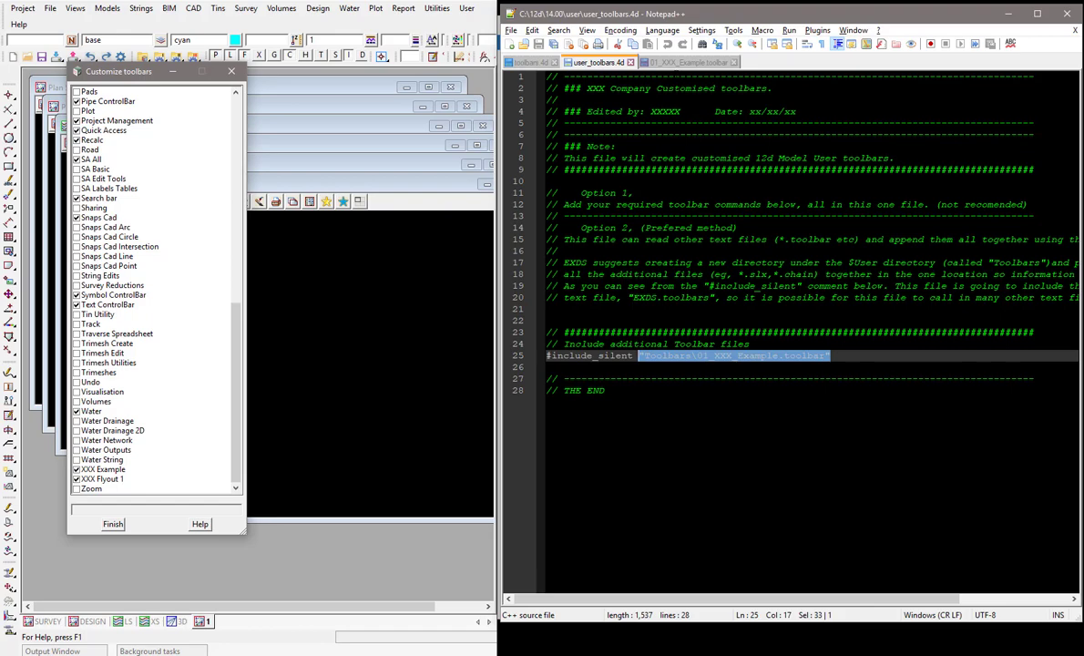
pyautogui.click(672, 63)
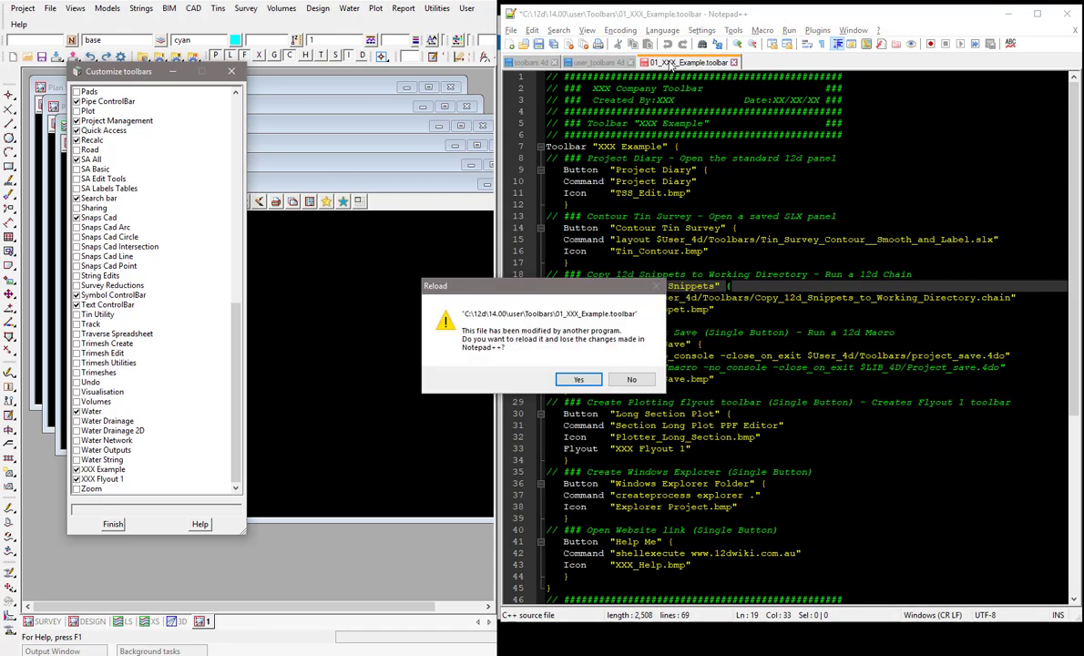
pyautogui.click(579, 379)
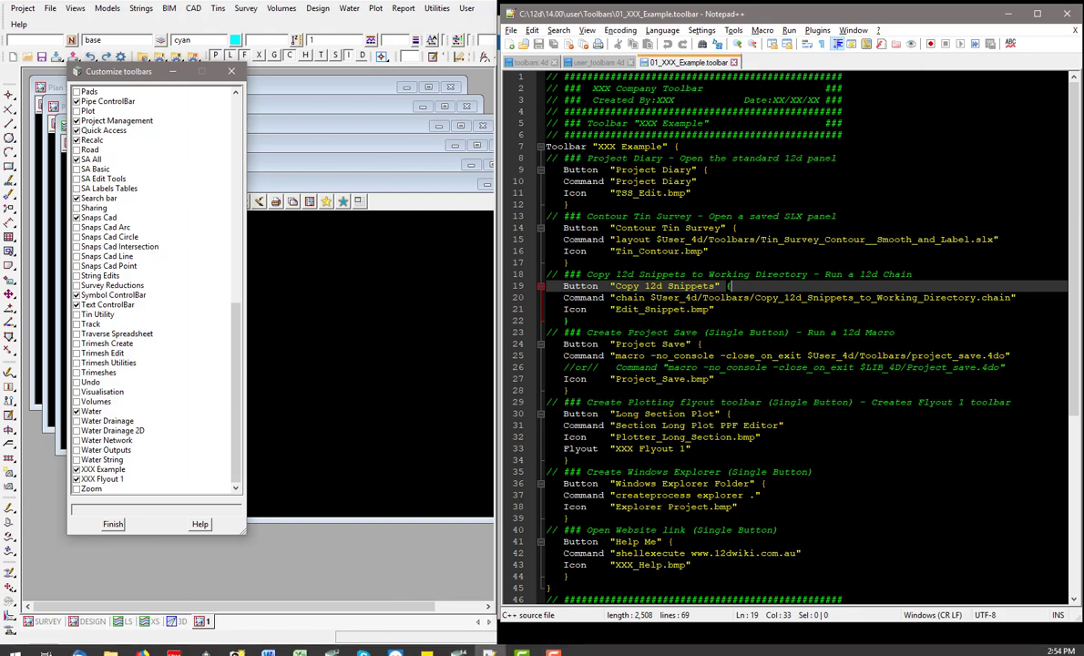
# Step: Bring the user folder over the editor, select user_toolbars.4d in it, and return to that file in Notepad++
pyautogui.click(489, 653)
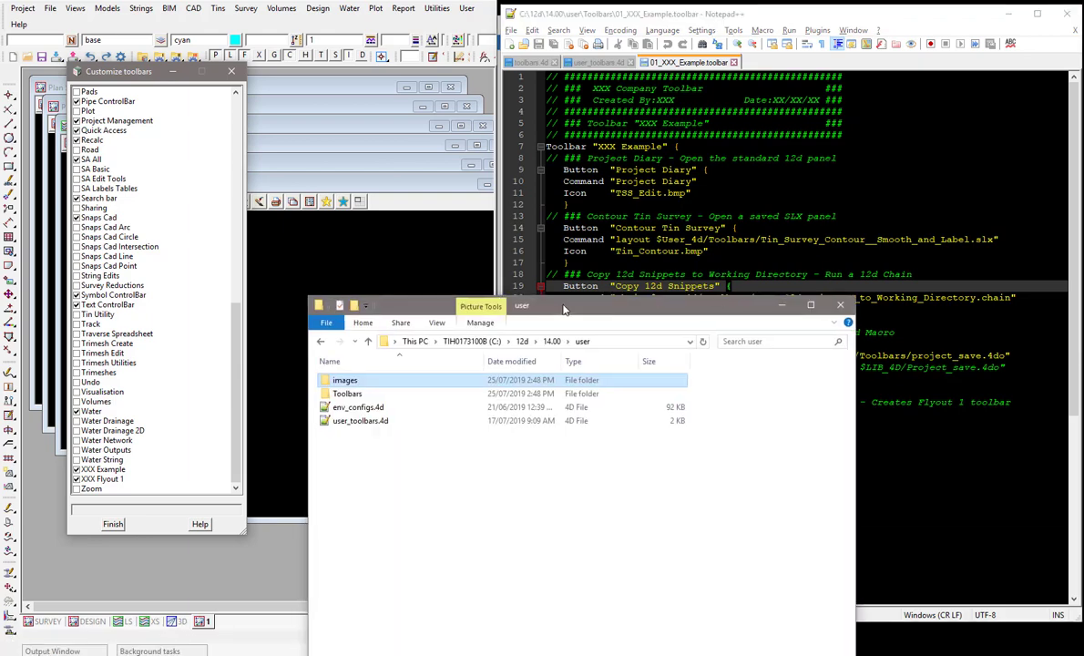
pyautogui.moveTo(563, 310); pyautogui.dragTo(596, 217)
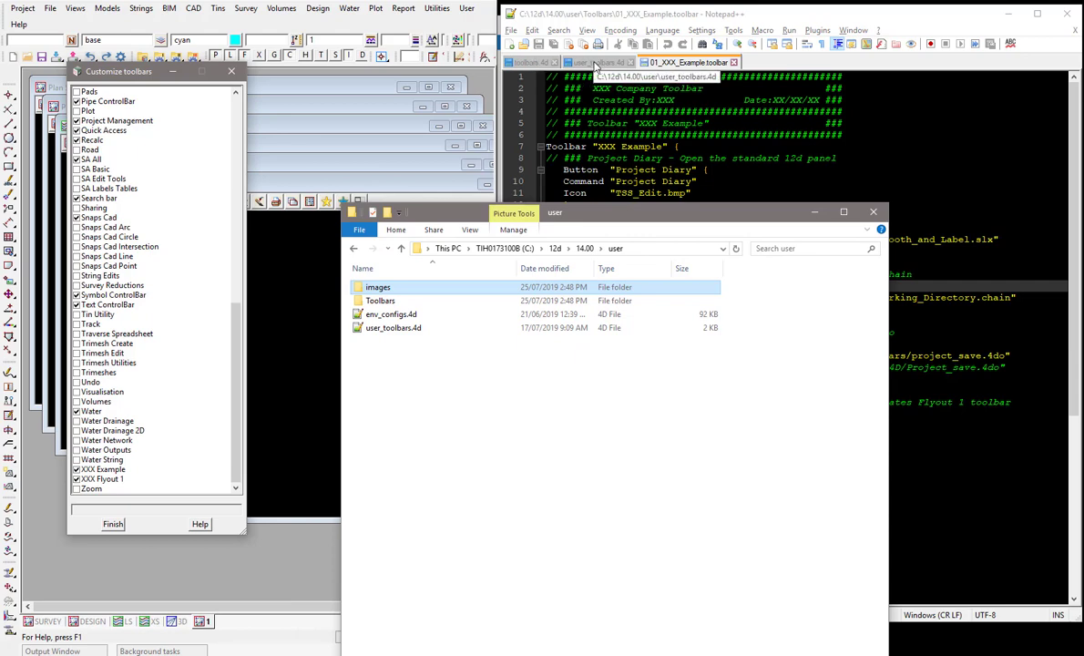
pyautogui.click(383, 332)
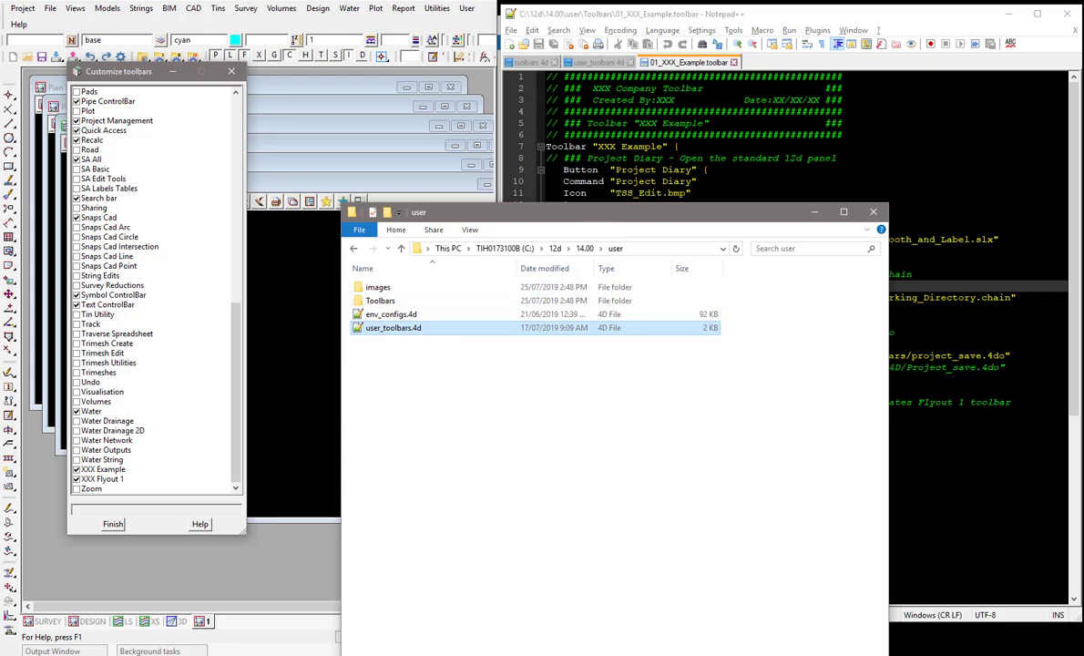
pyautogui.click(572, 62)
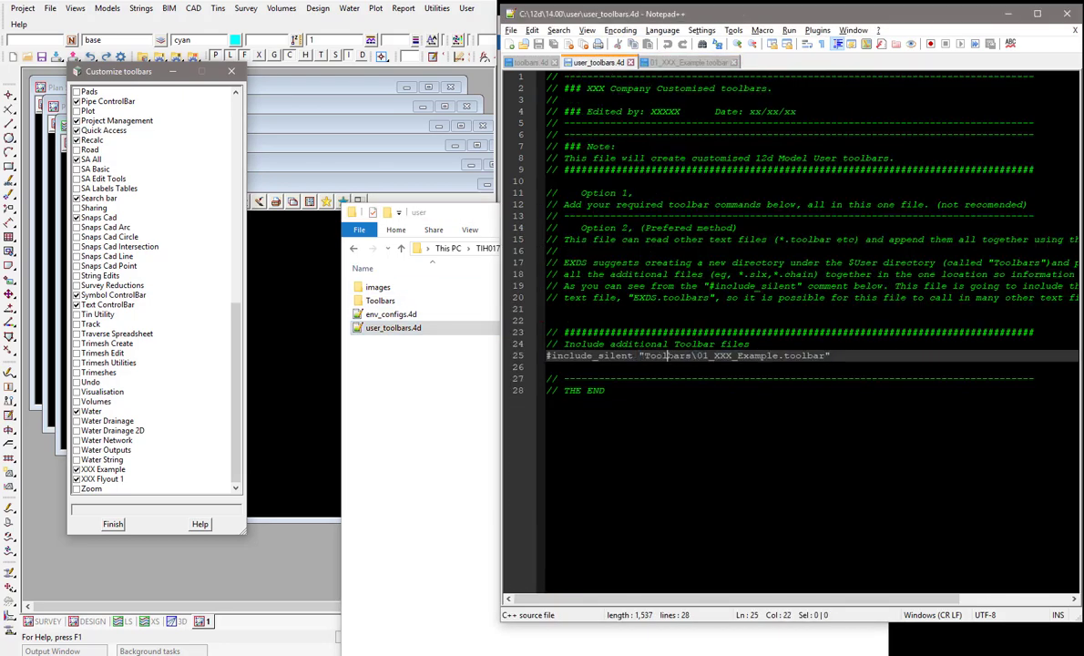
# Step: Open the Toolbars folder in the user folder and review its toolbar, chain, 4do and slx files
pyautogui.click(374, 302)
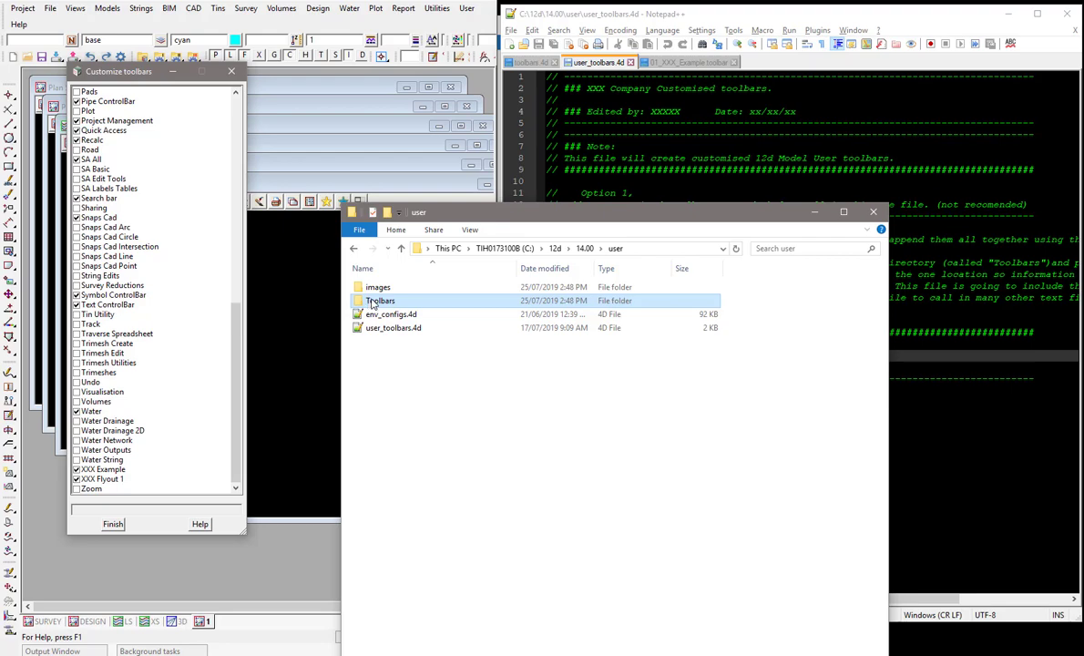
pyautogui.doubleClick(371, 301)
pyautogui.click(398, 289)
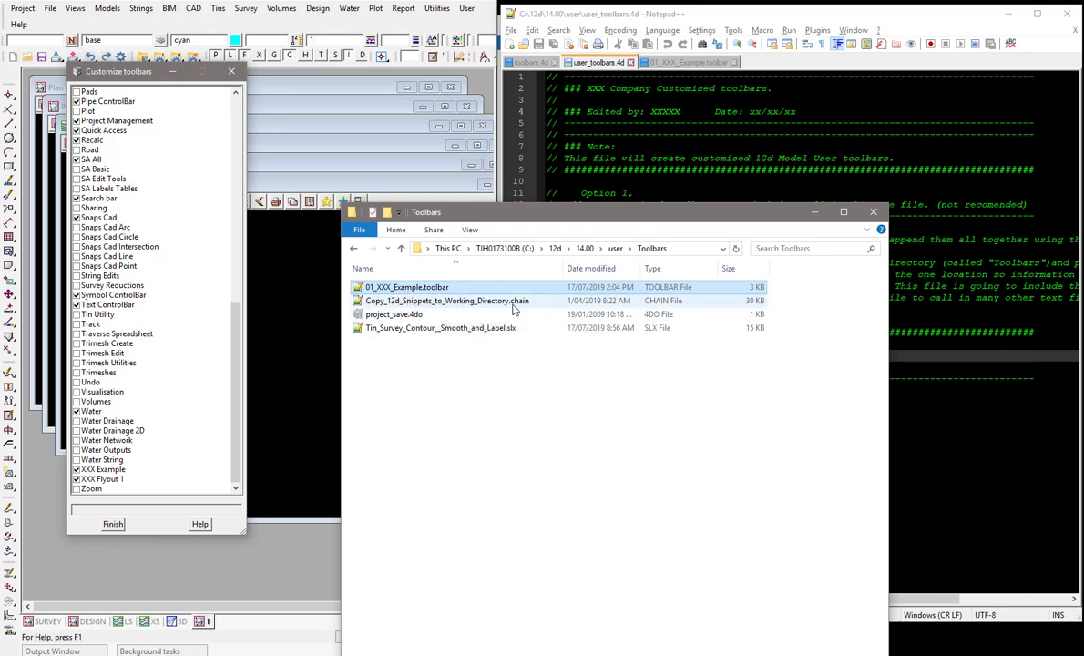
pyautogui.click(521, 307)
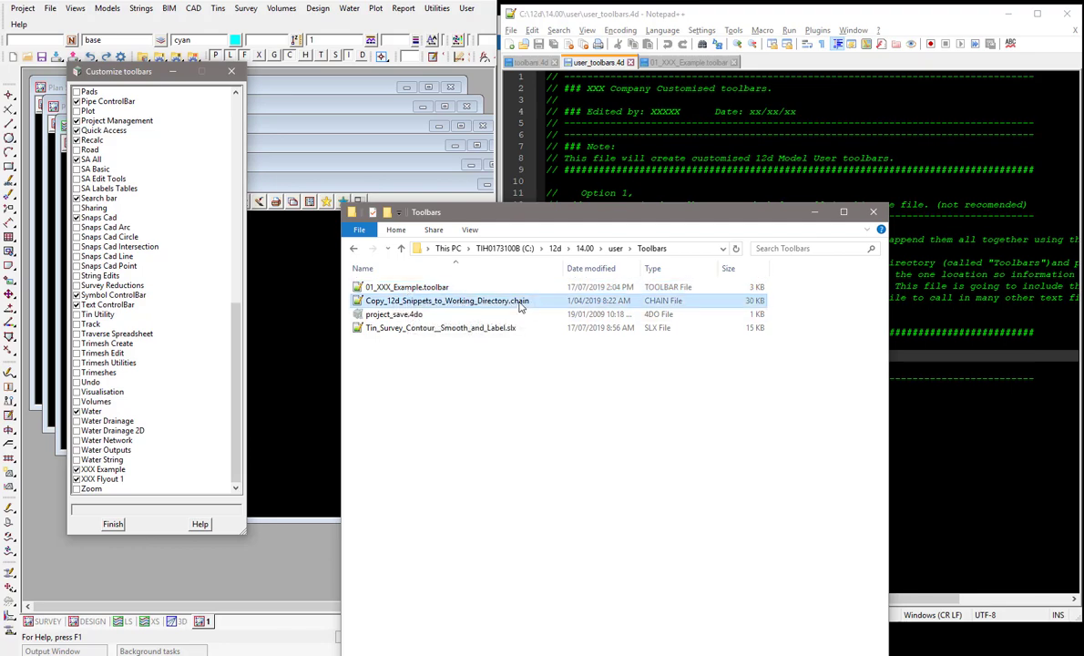
pyautogui.click(419, 315)
pyautogui.click(453, 330)
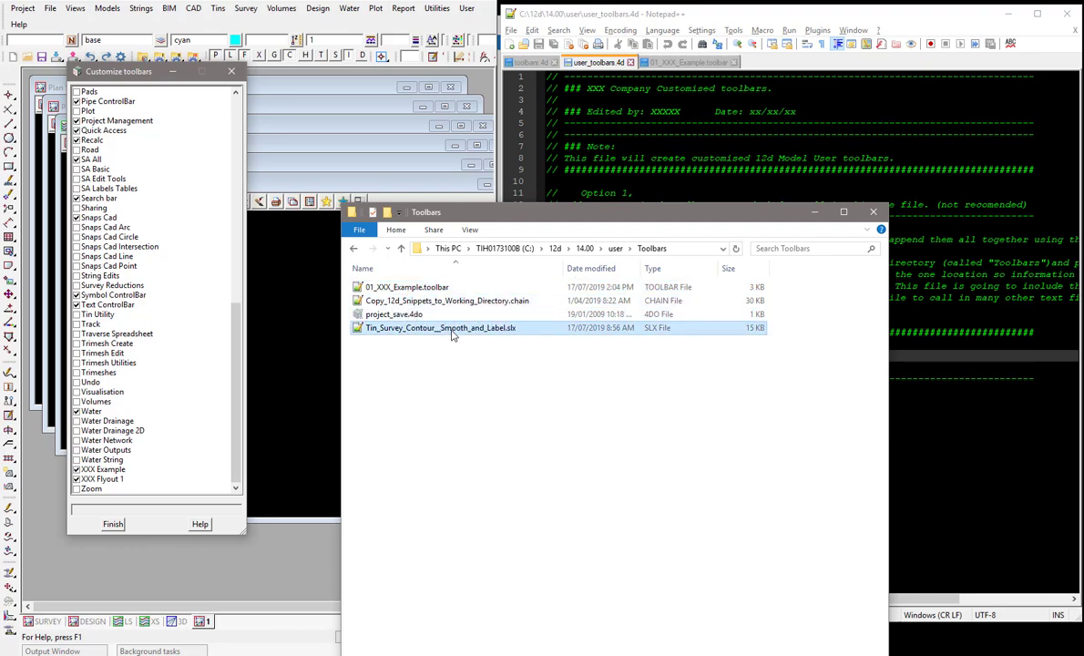
# Step: Show 01_XXX_Example.toolbar in Notepad++, check the XXX Example toolbar in 12d Model, and highlight its name on the Toolbar line
pyautogui.click(687, 62)
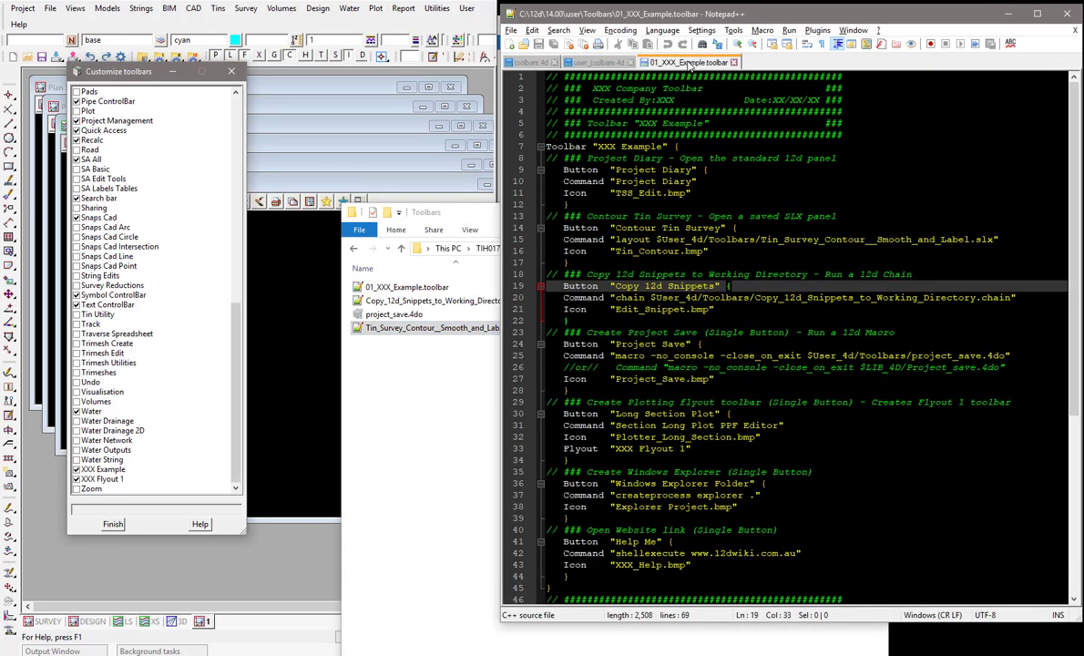
pyautogui.click(264, 225)
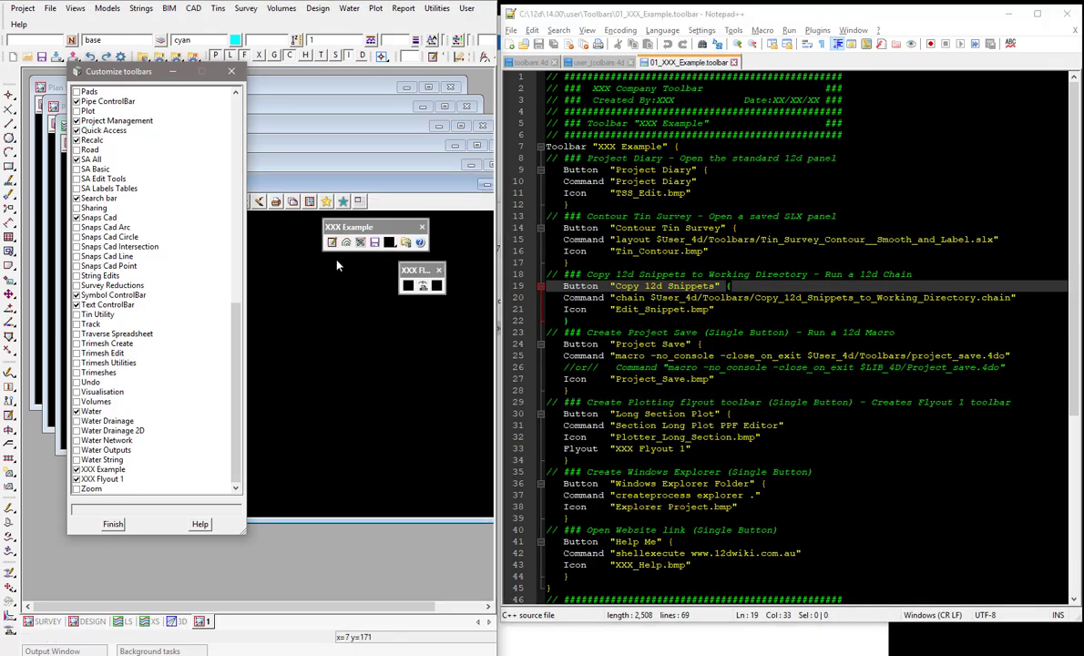
pyautogui.click(597, 145)
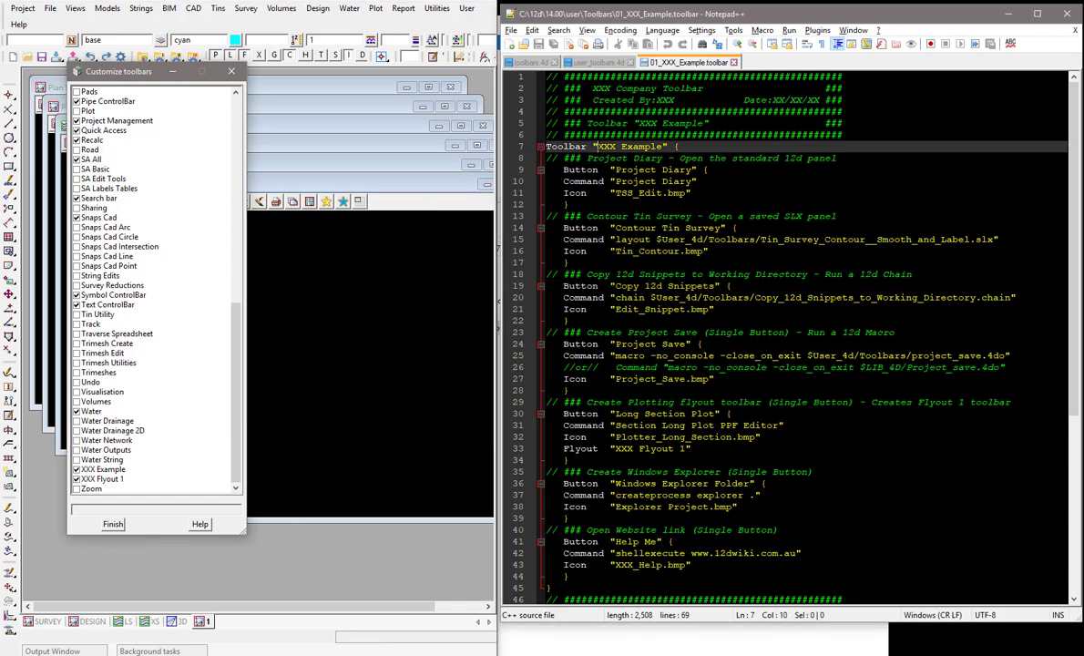
pyautogui.moveTo(598, 146); pyautogui.dragTo(664, 146)
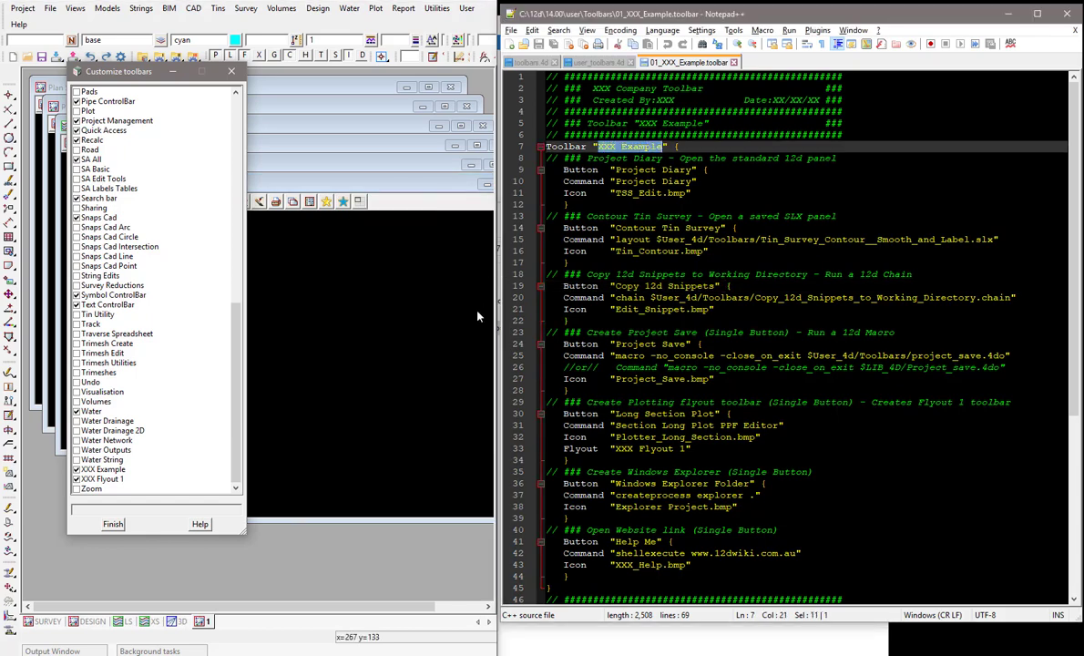
# Step: Check the XXX Example toolbar in 12d Model while highlighting the "Project Diary" command and the "layout" keyword of Contour Tin Survey in Notepad++
pyautogui.click(443, 288)
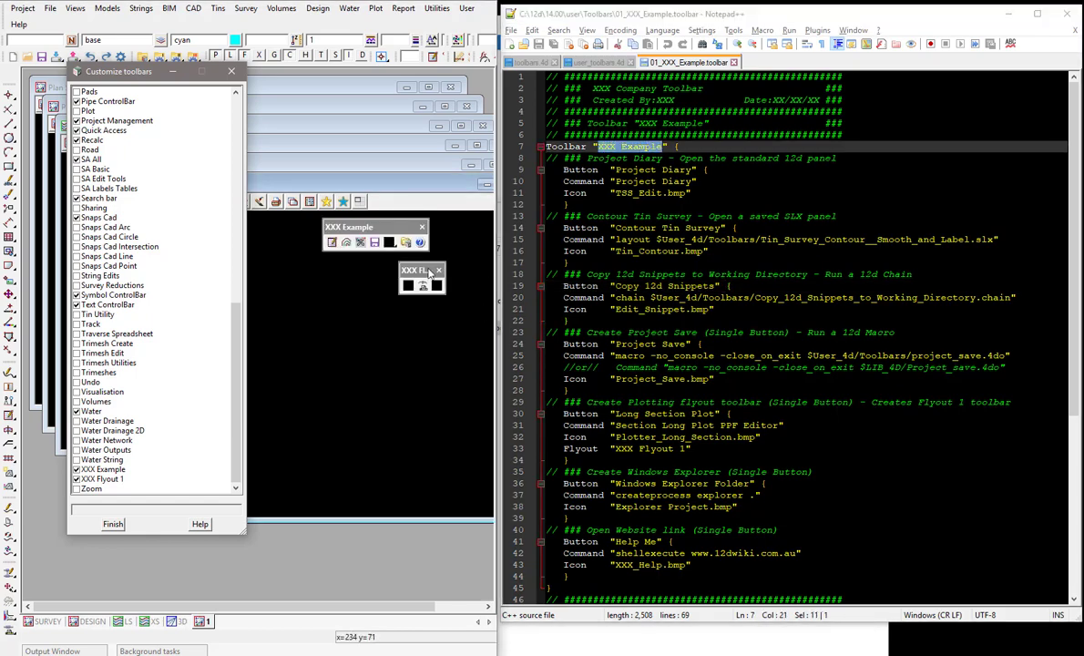
pyautogui.click(331, 243)
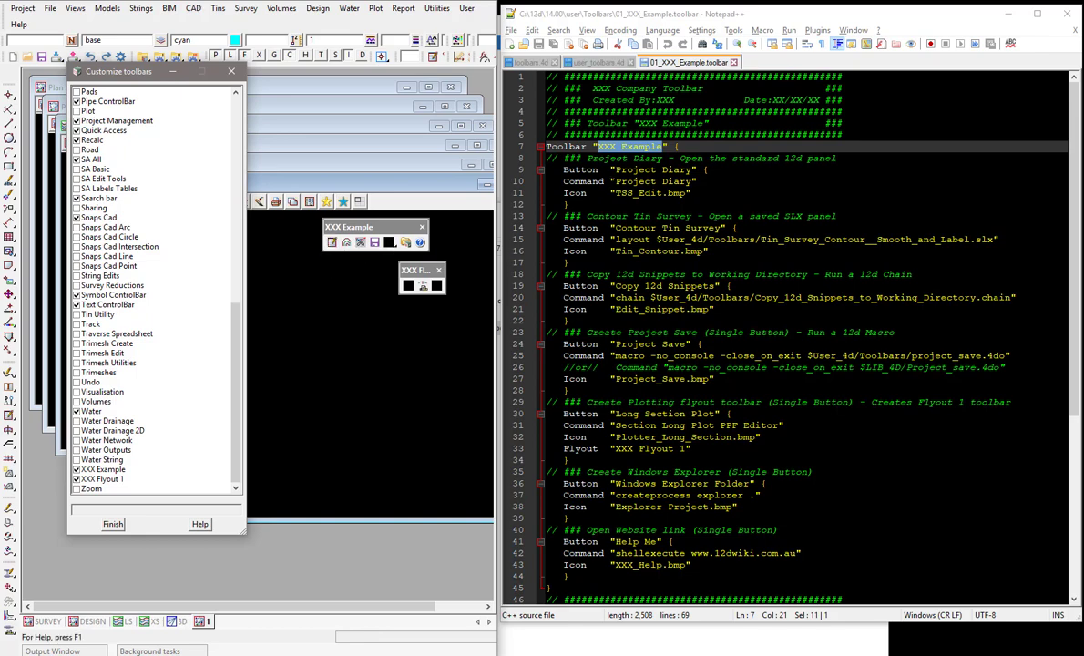
pyautogui.moveTo(616, 181); pyautogui.dragTo(691, 181)
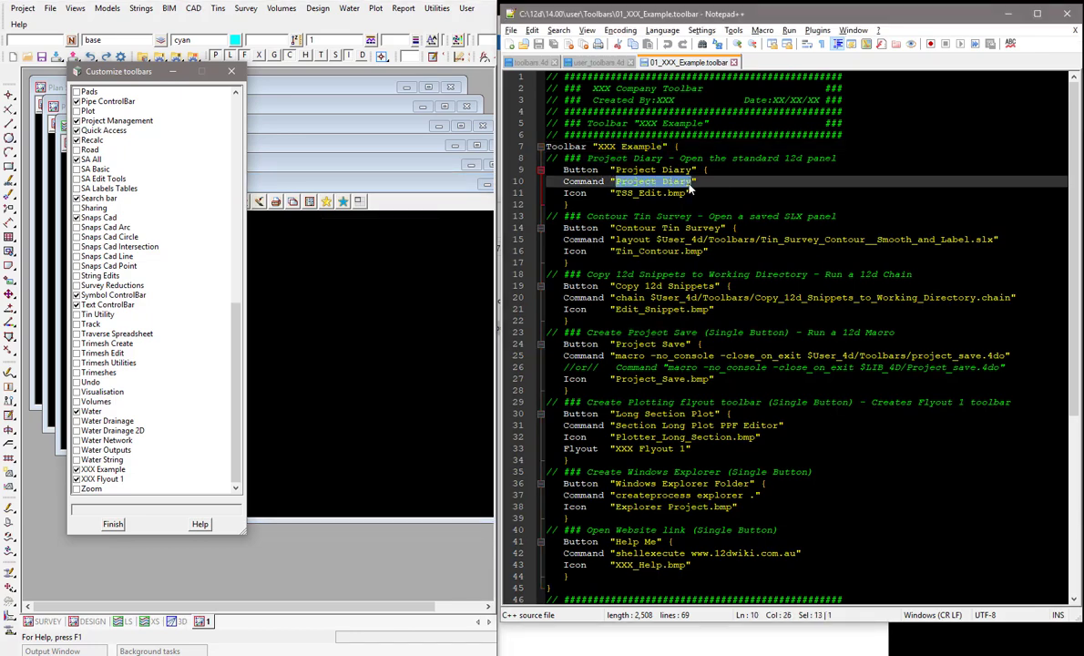
pyautogui.click(414, 344)
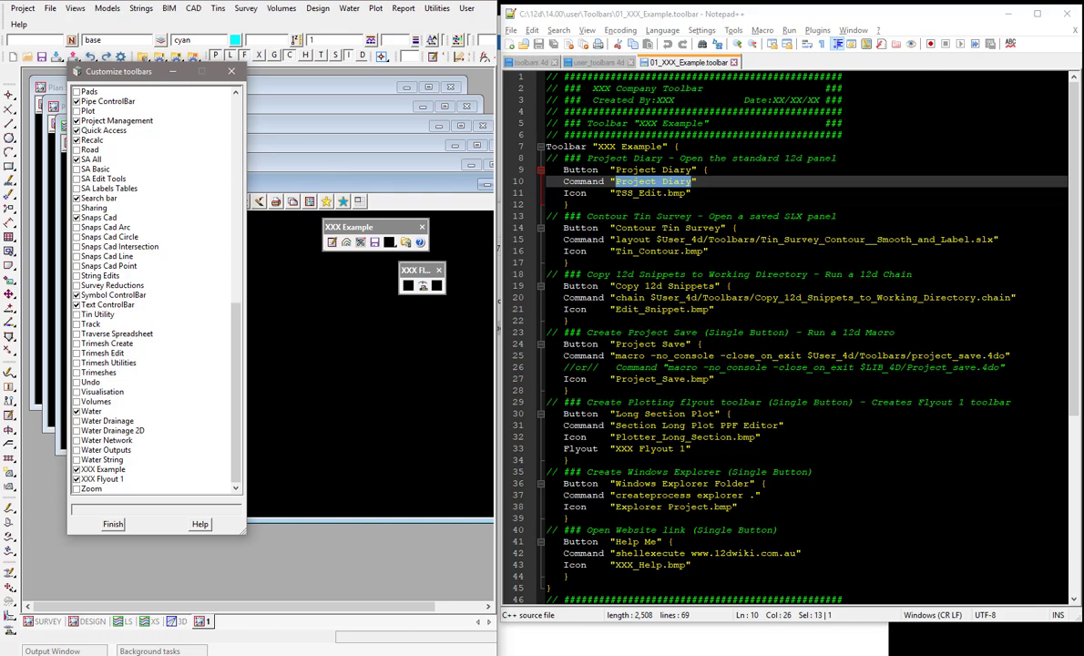
pyautogui.doubleClick(634, 239)
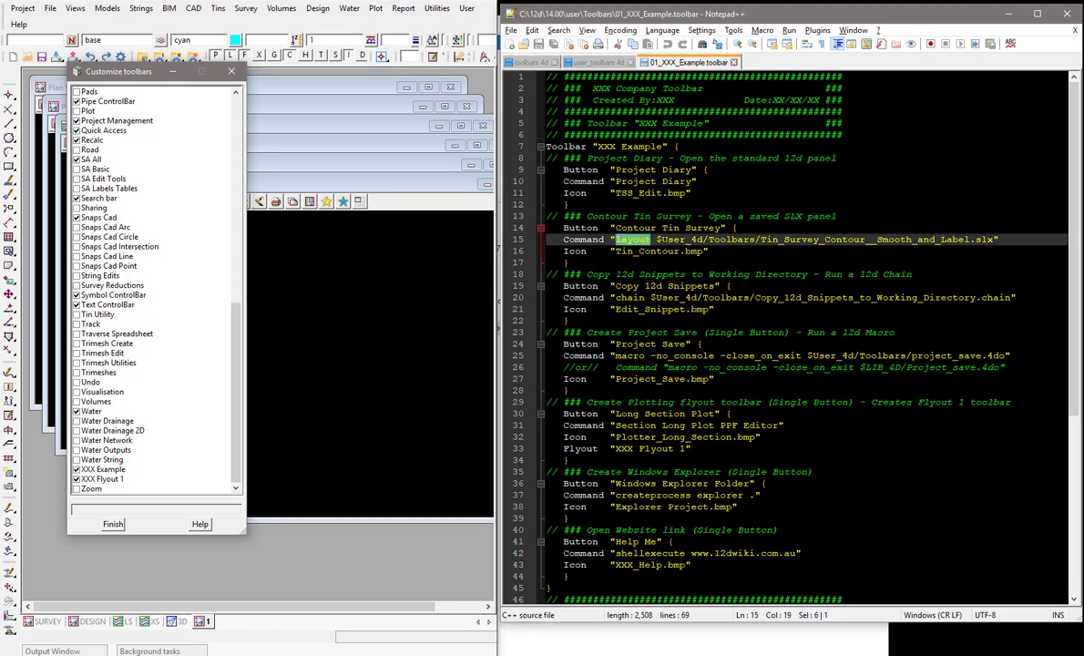
pyautogui.click(274, 358)
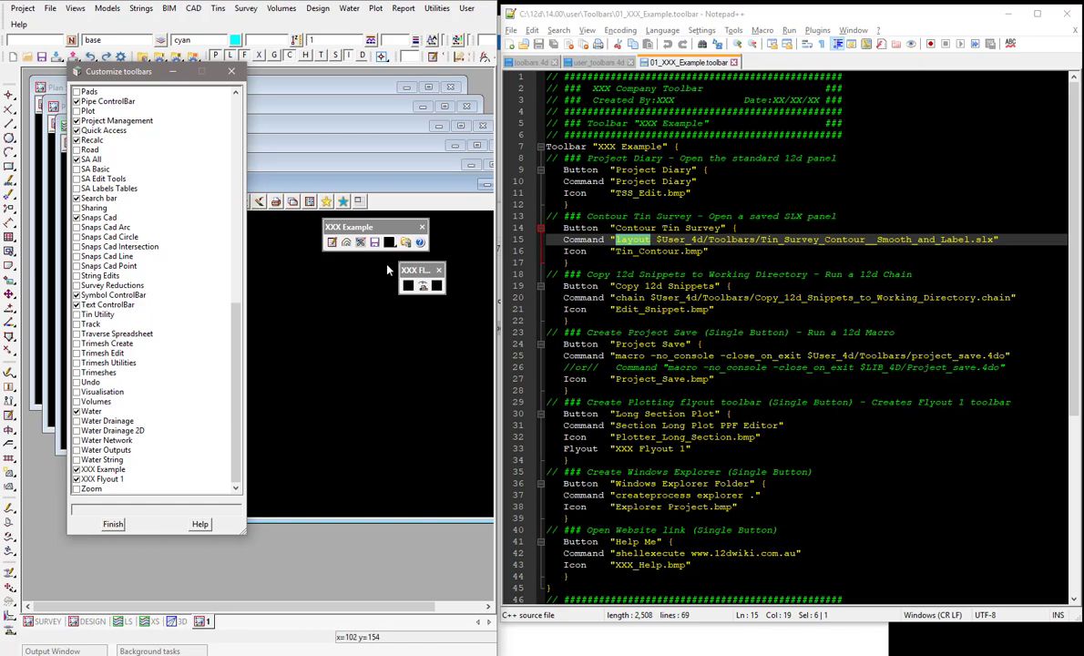
# Step: Bring up the Toolbars folder window in File Explorer, go up to the user folder and reopen Toolbars to trace the path
pyautogui.moveTo(111, 649)
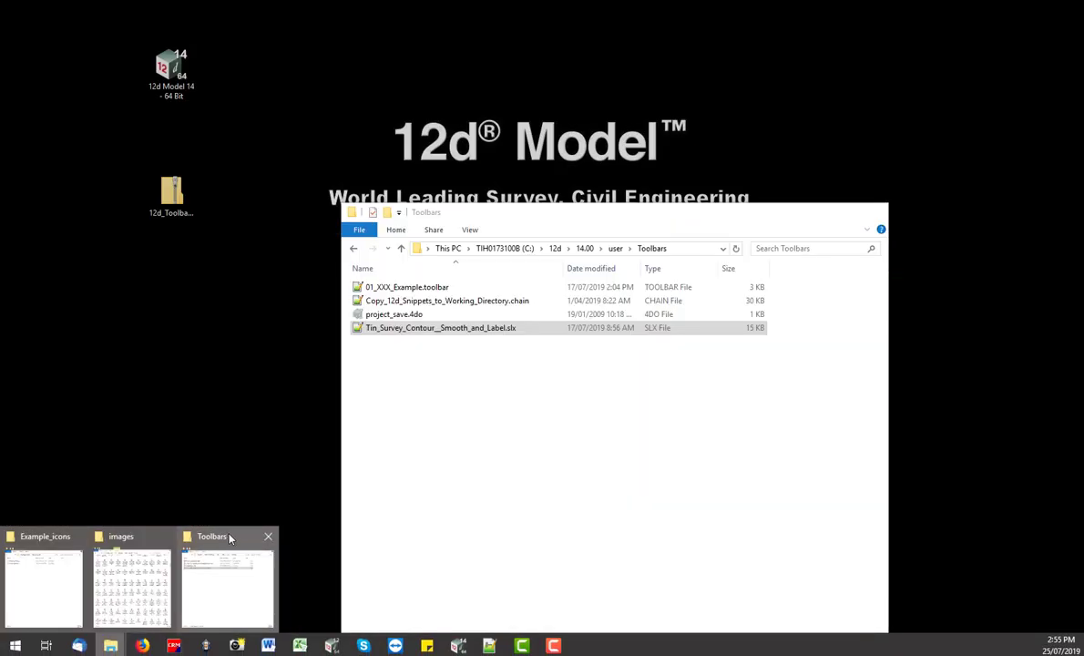
pyautogui.click(218, 574)
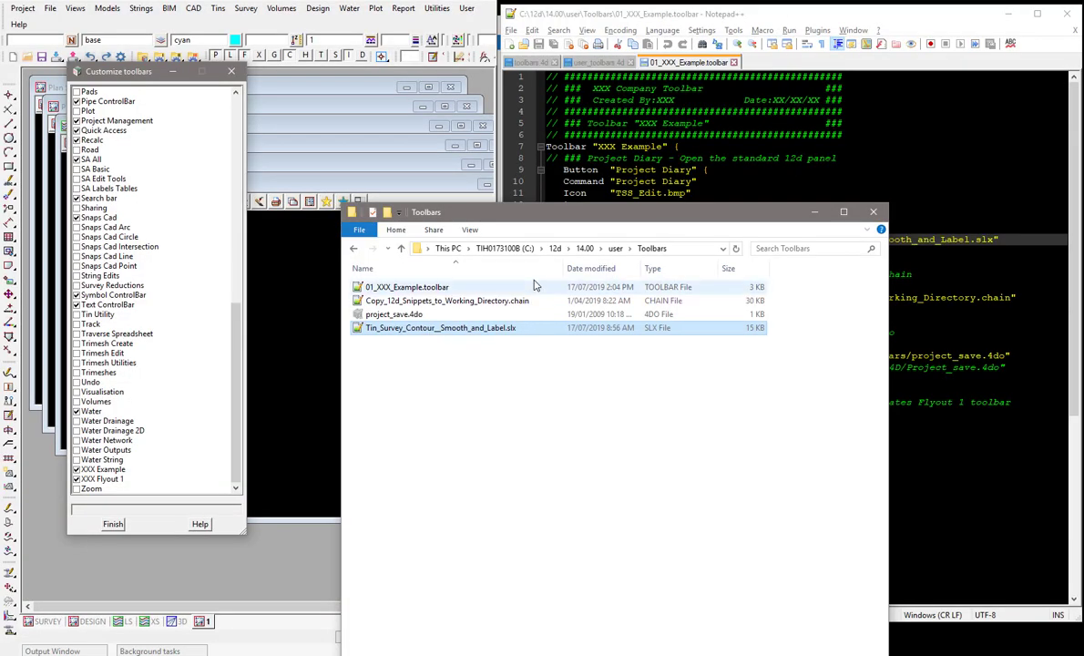
pyautogui.click(616, 248)
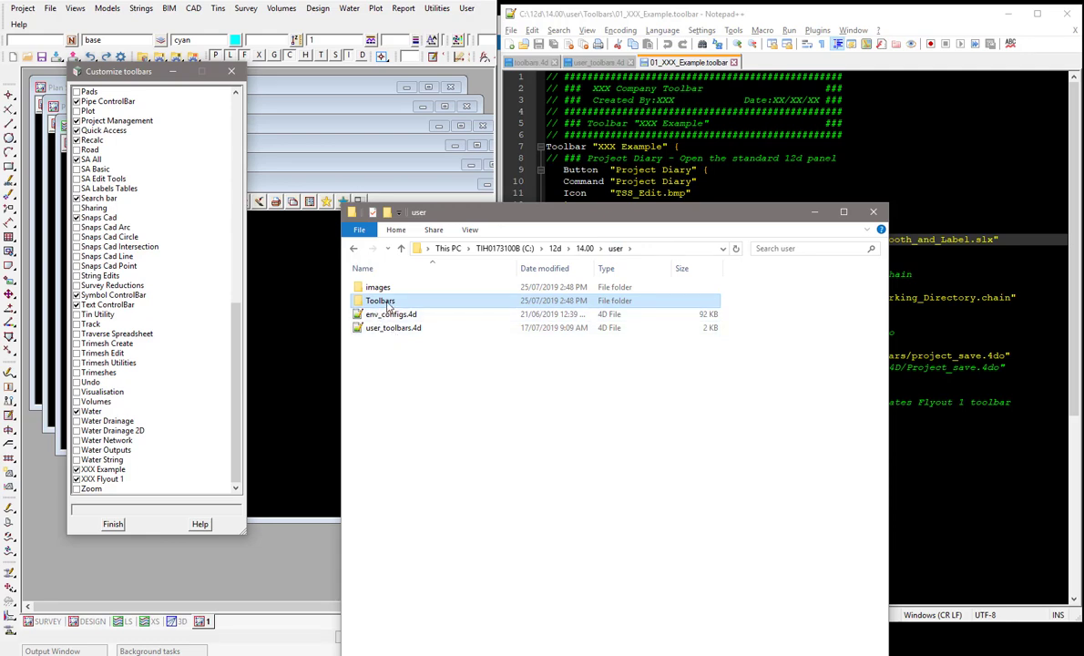
pyautogui.doubleClick(383, 302)
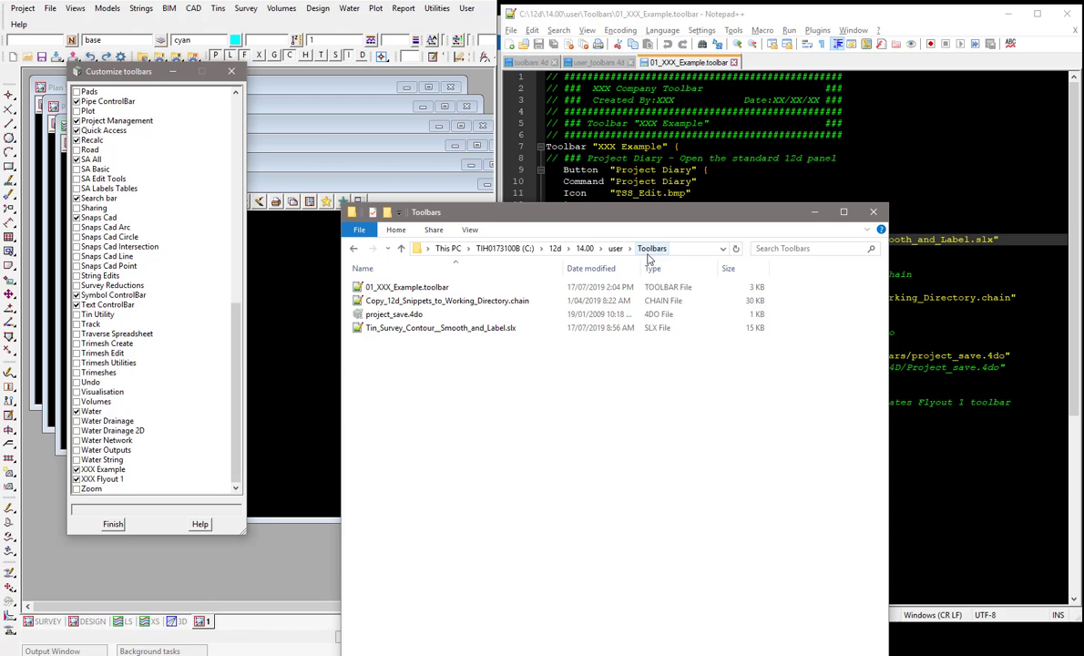
# Step: Return to 01_XXX_Example.toolbar in Notepad++, examine the chain command on line 20 and highlight "macro" in the Project Save command
pyautogui.click(815, 25)
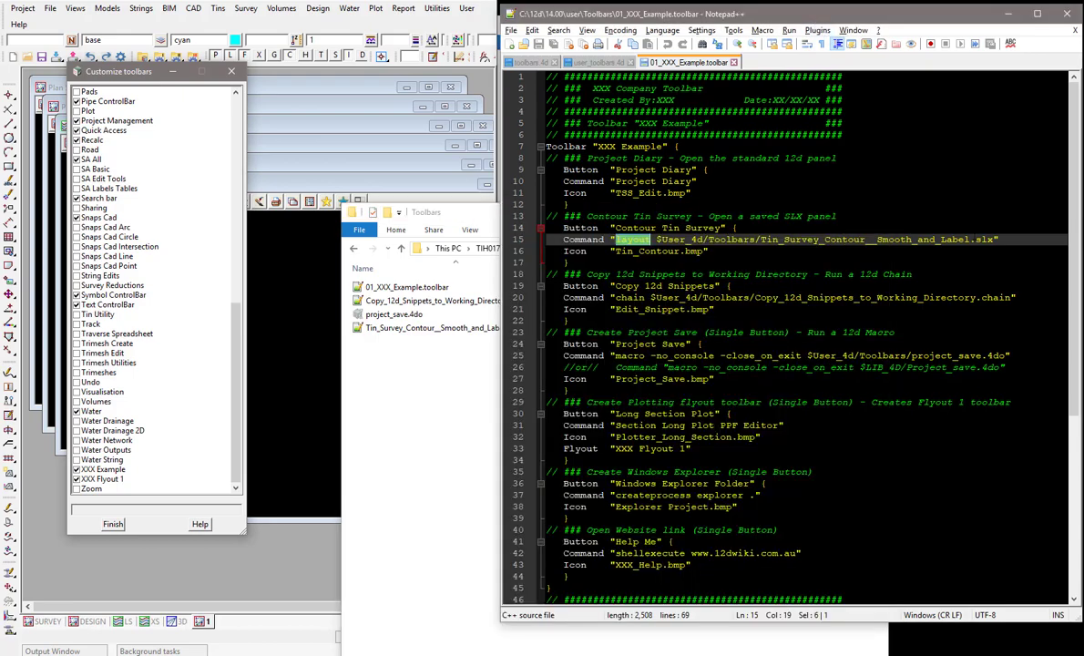
pyautogui.click(984, 297)
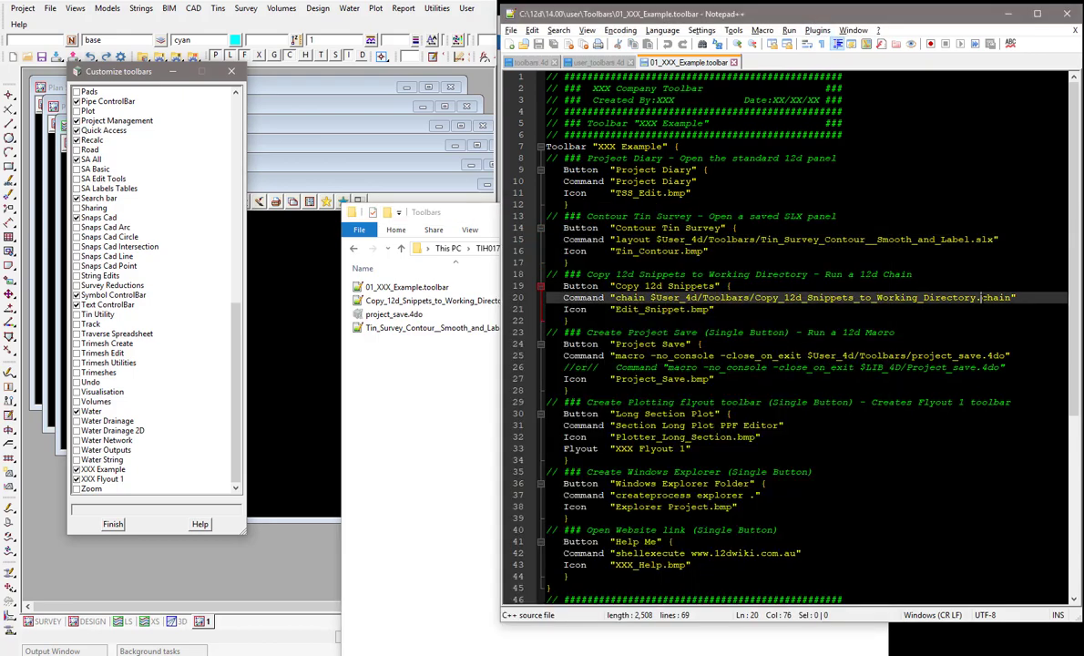
pyautogui.moveTo(911, 355); pyautogui.dragTo(936, 356)
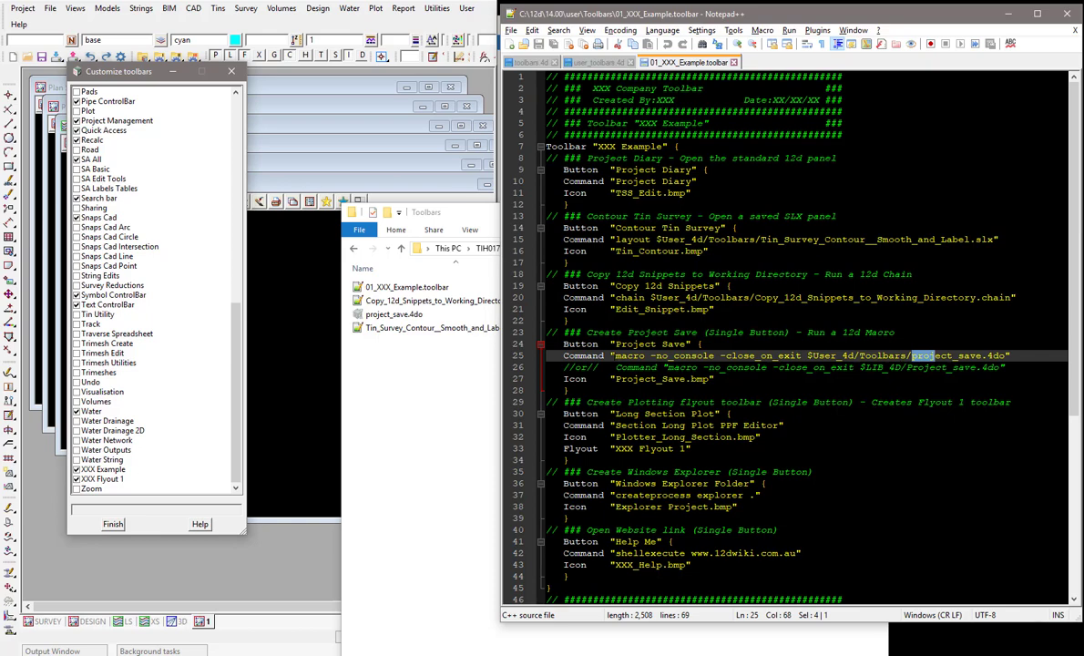
pyautogui.doubleClick(628, 355)
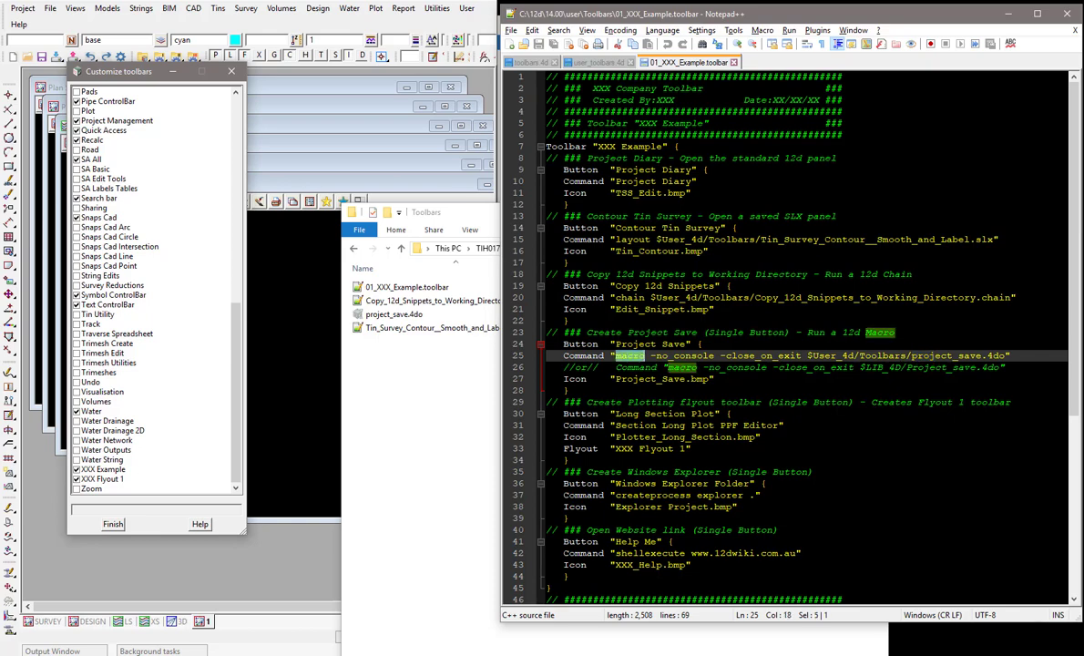
# Step: Highlight $LIB_4D in the commented alternative Project Save command on line 26
pyautogui.scroll(-2, 788, 337)
pyautogui.scroll(-1, 788, 332)
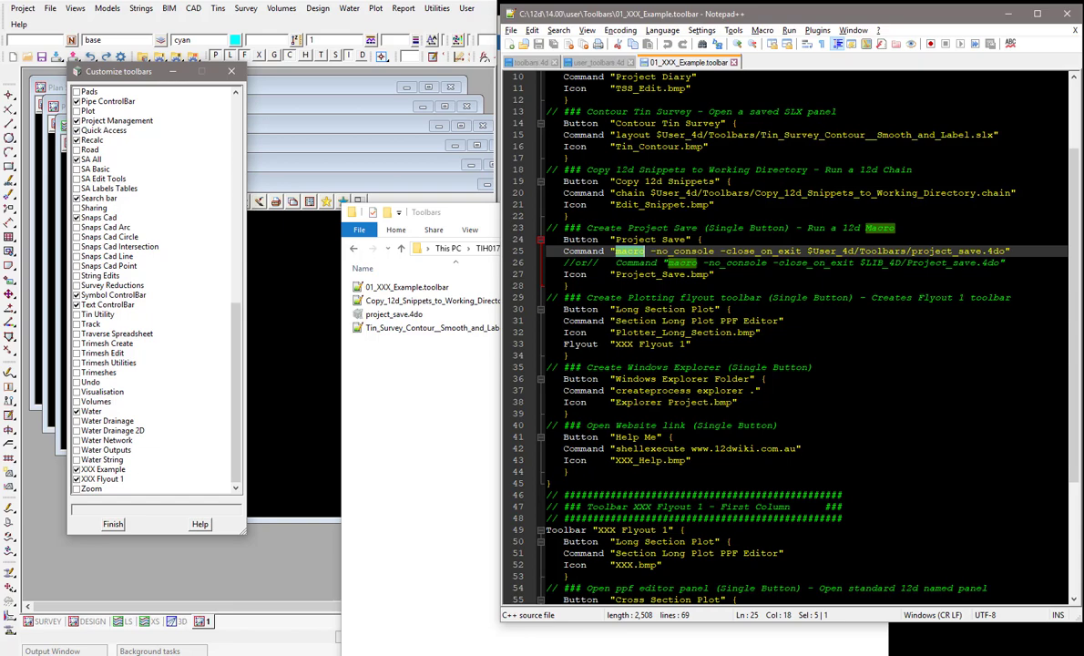
pyautogui.click(617, 262)
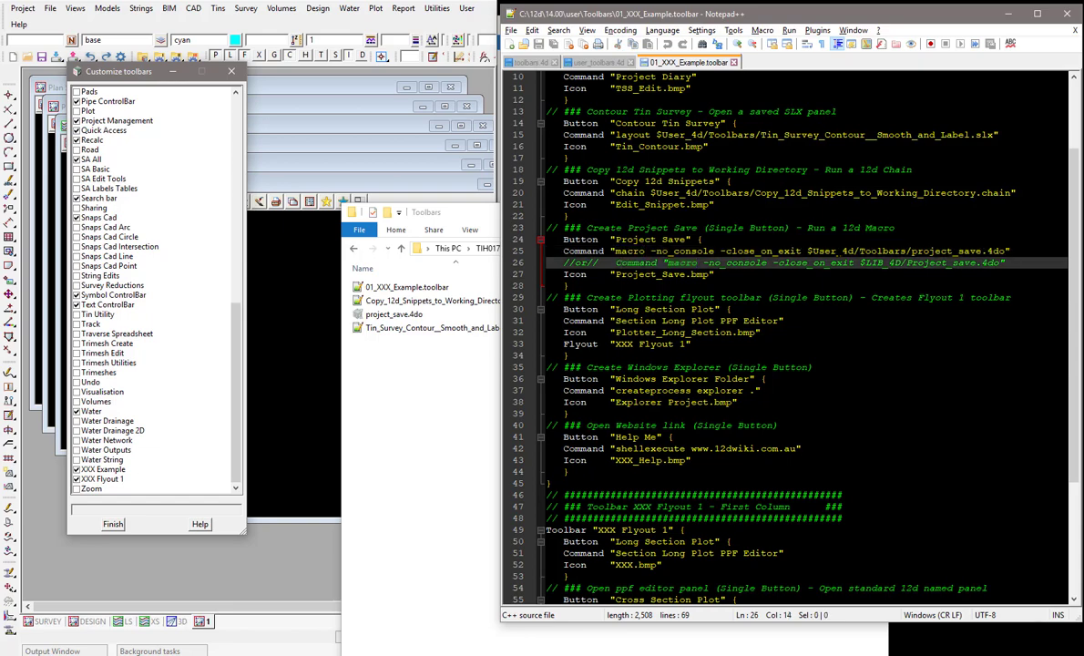
pyautogui.moveTo(808, 251); pyautogui.dragTo(902, 262)
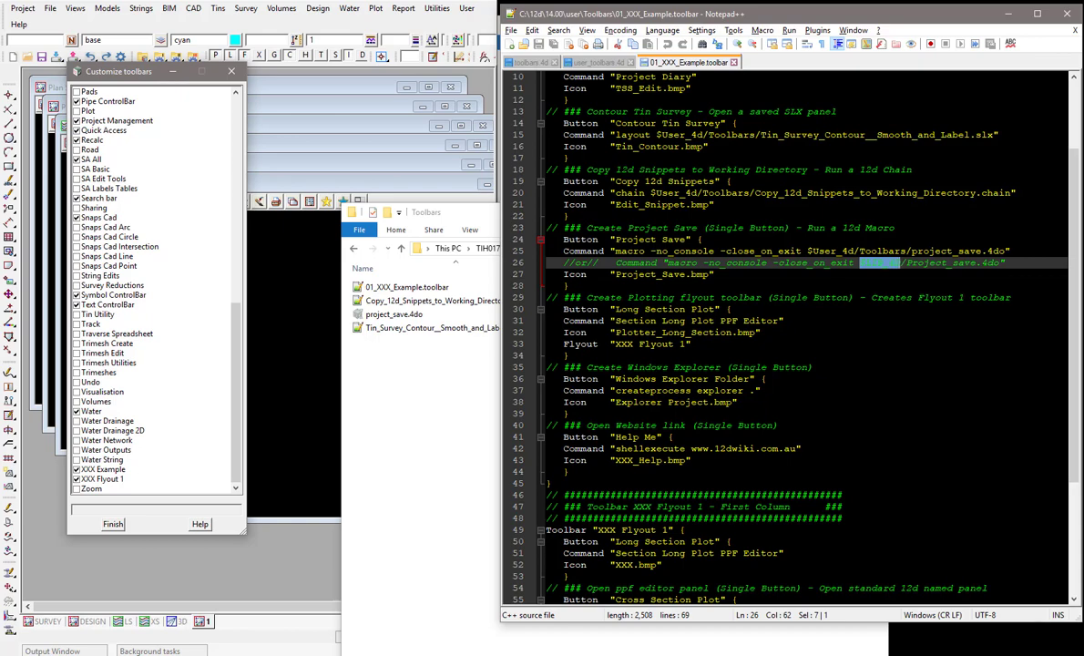
# Step: Switch to 12d Model, open the Long Section Plot flyout on the XXX Example toolbar to view its buttons, and close it
pyautogui.doubleClick(406, 287)
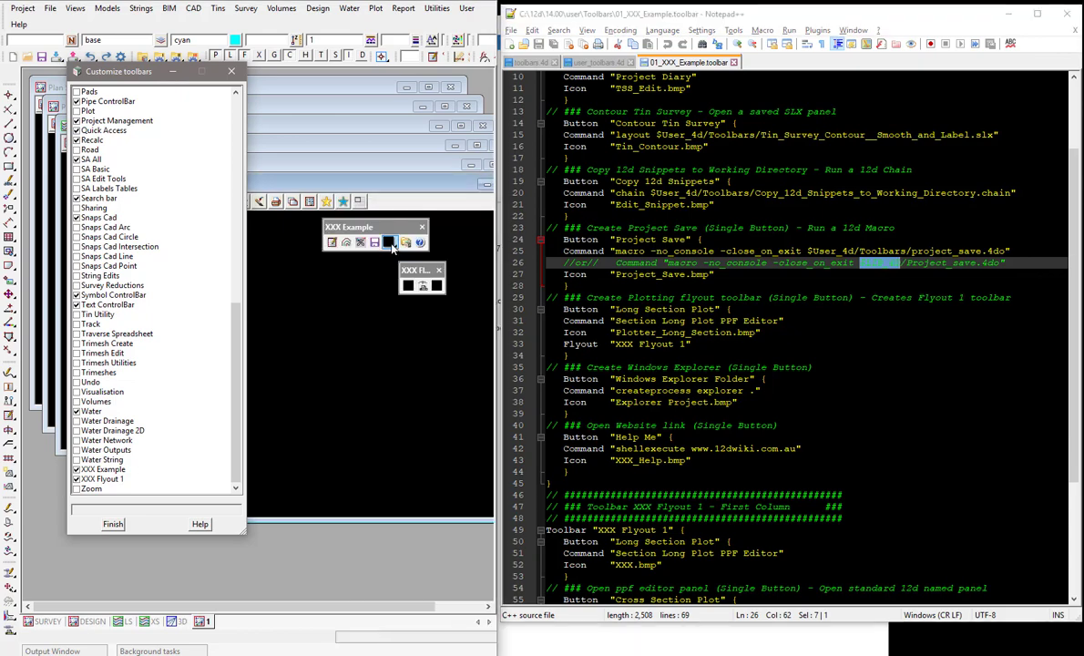
pyautogui.click(390, 242)
pyautogui.click(389, 242)
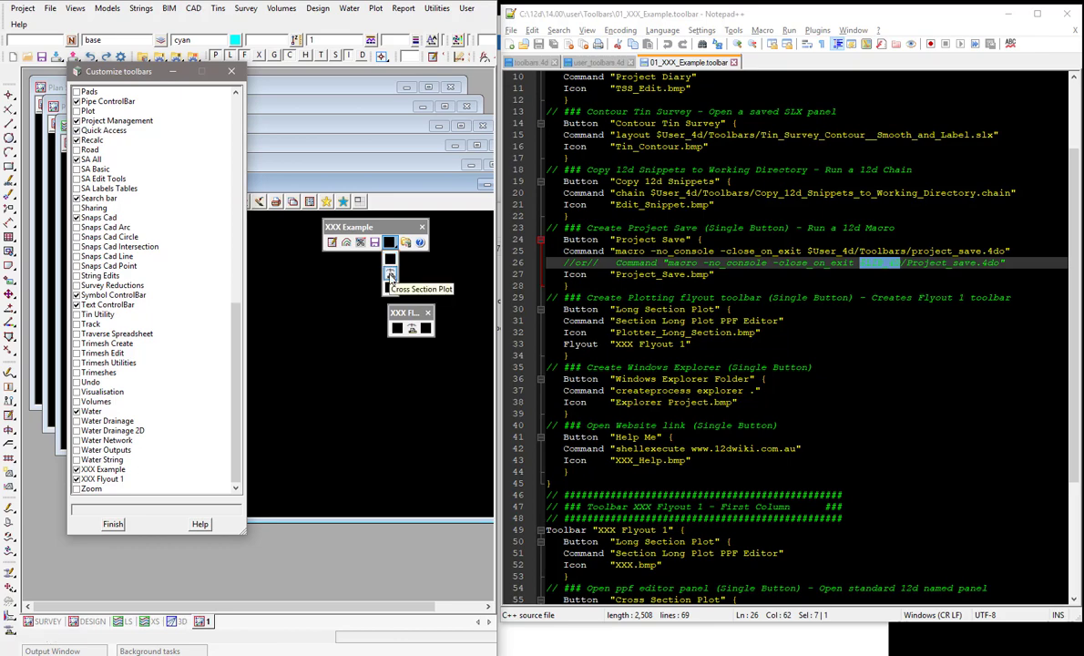
pyautogui.click(417, 293)
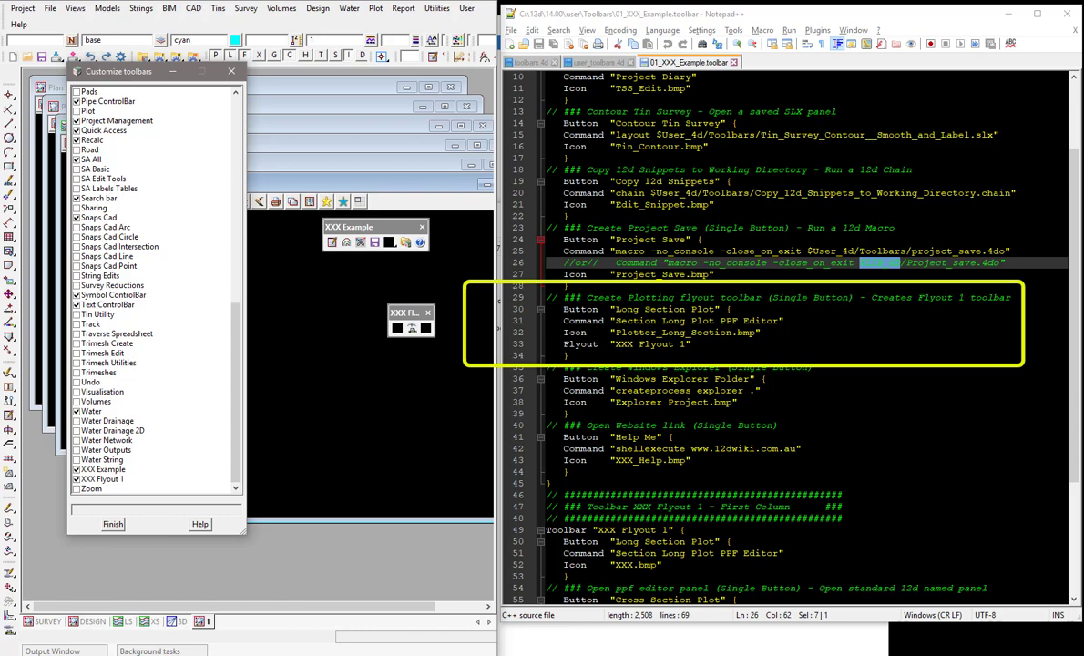
# Step: In Notepad++, highlight the Flyout "XXX Flyout 1" line and the matching Toolbar name on line 49, comparing them with the 12d Model toolbars
pyautogui.moveTo(563, 343); pyautogui.dragTo(692, 343)
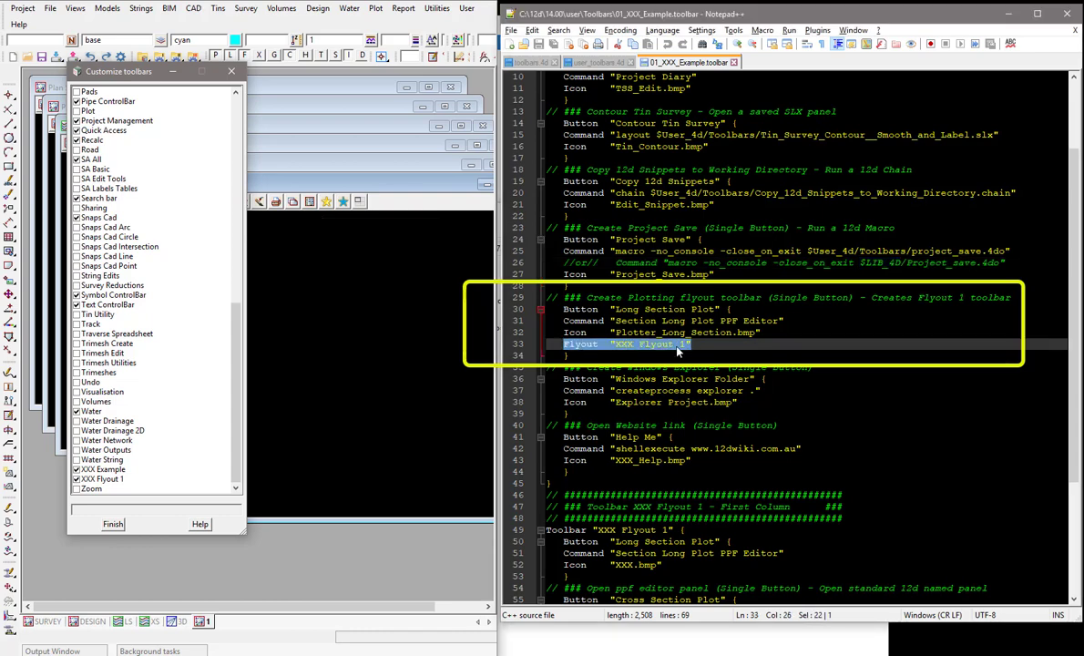
pyautogui.scroll(-3, 678, 349)
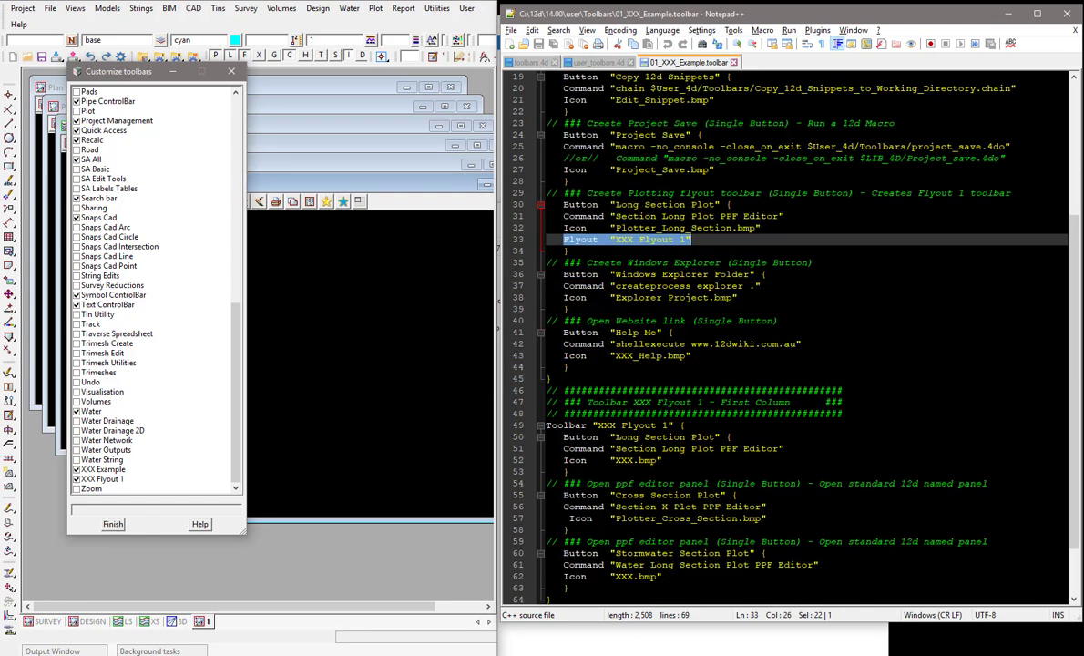
pyautogui.scroll(-1, 788, 337)
pyautogui.click(419, 329)
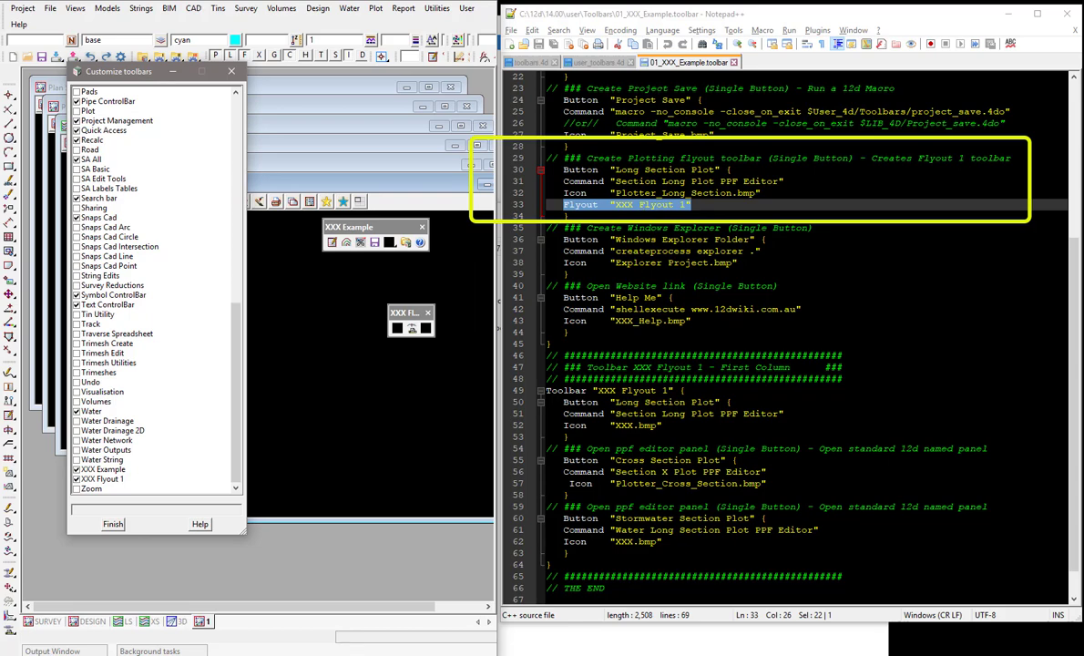
pyautogui.moveTo(597, 390); pyautogui.dragTo(626, 395)
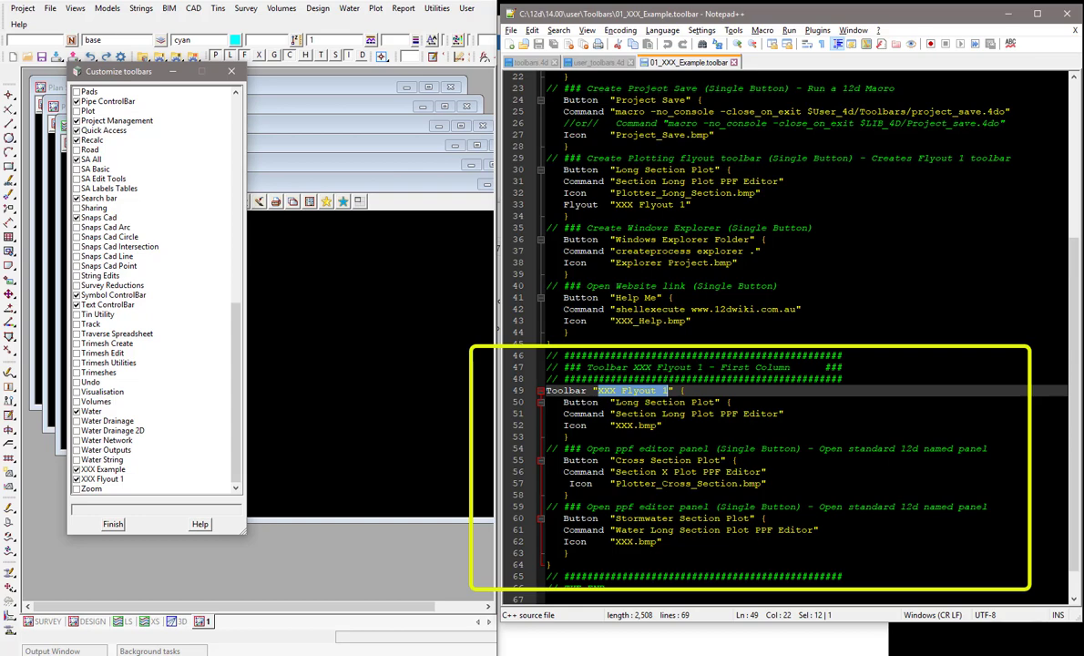
pyautogui.click(395, 404)
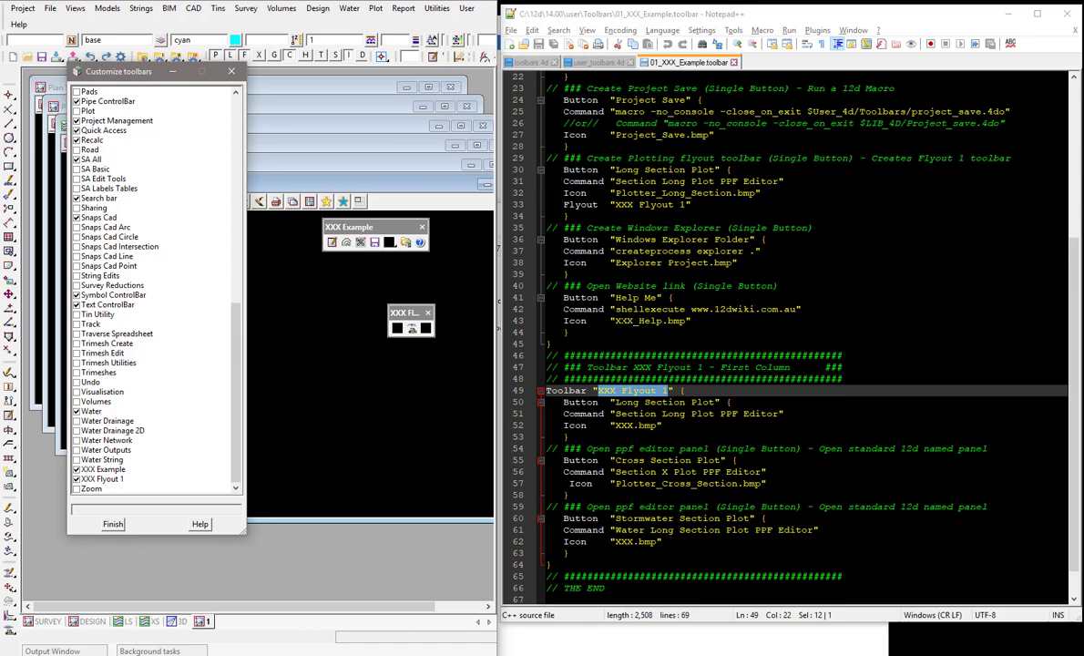
# Step: Highlight the icon file names Project_Save.bmp and XXX_Help.bmp in Notepad++ and check the toolbar icons in 12d Model
pyautogui.moveTo(616, 134); pyautogui.dragTo(704, 135)
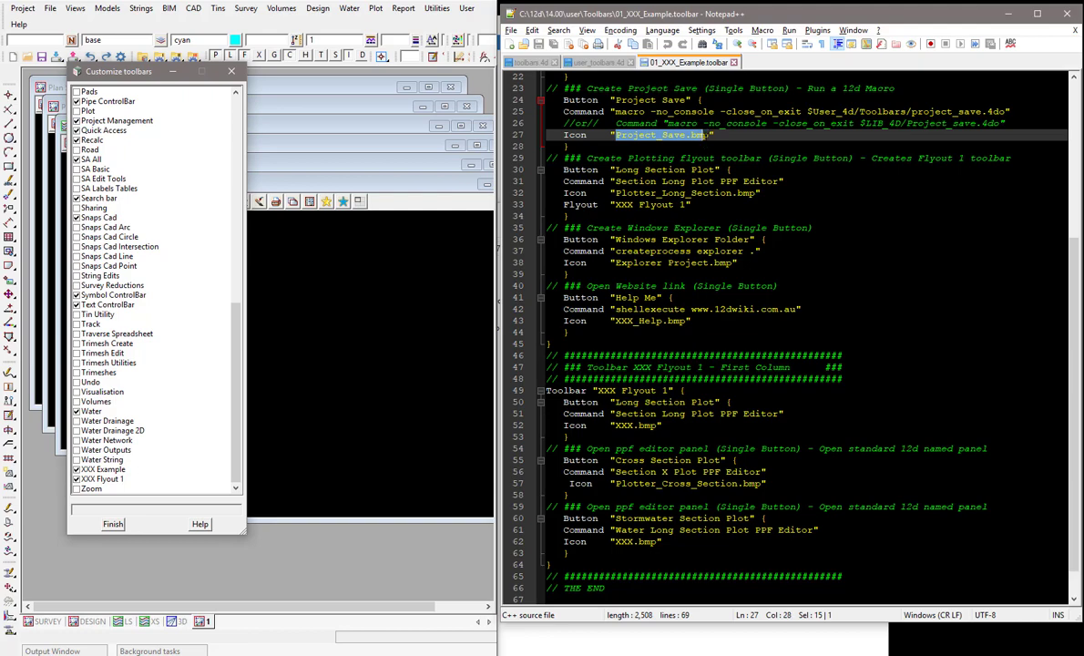
pyautogui.moveTo(616, 320); pyautogui.dragTo(689, 321)
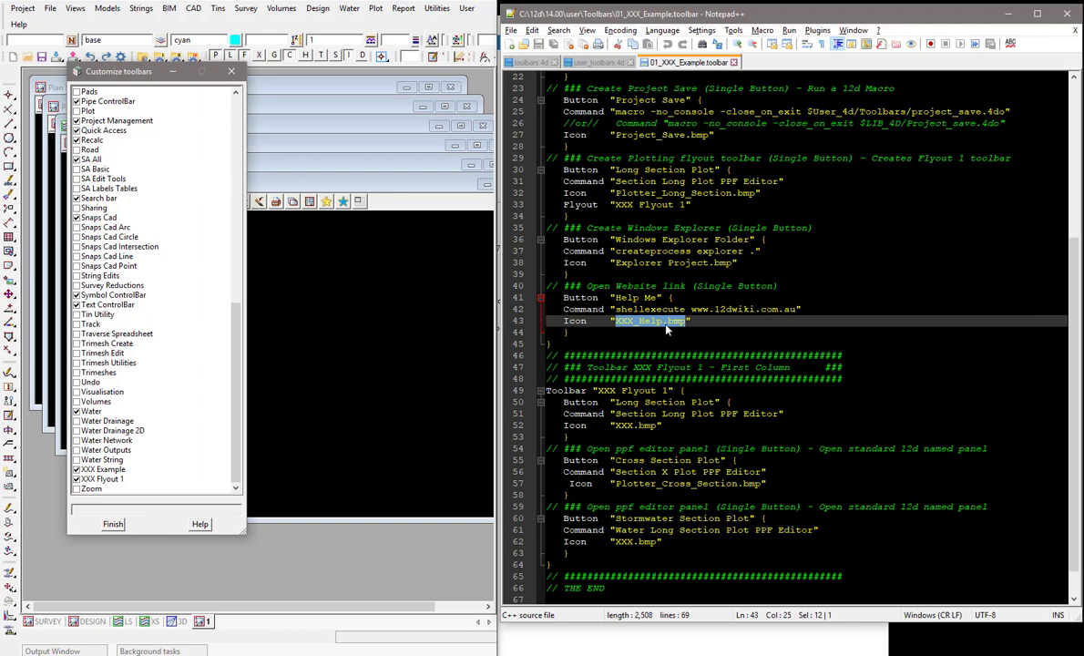
pyautogui.click(412, 337)
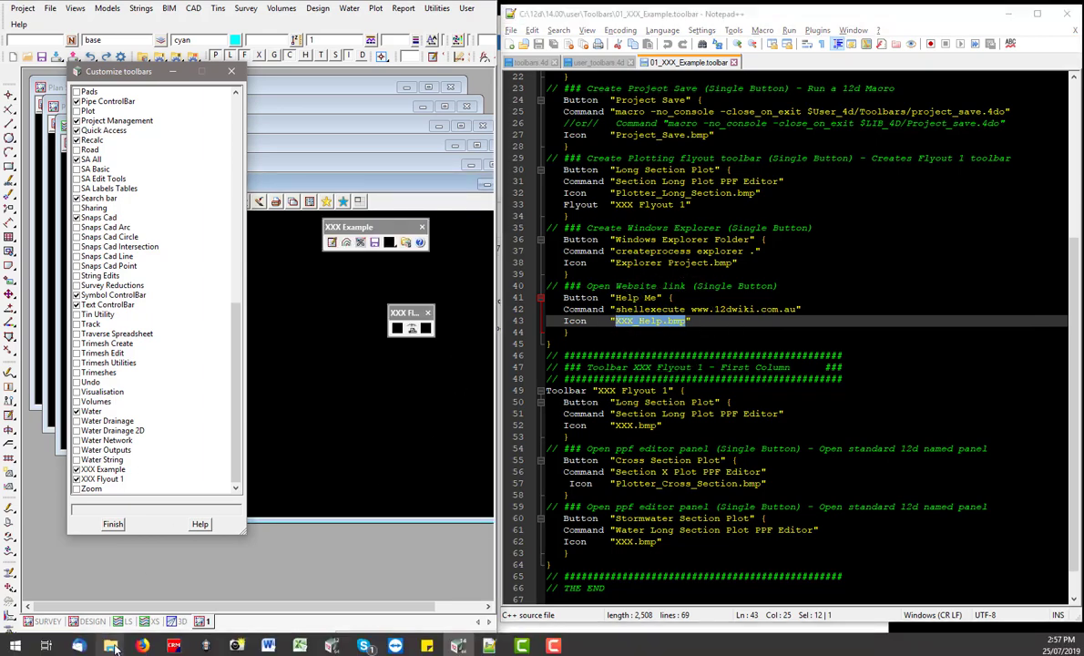
# Step: Open the images folder inside the user folder in File Explorer and move its window clear of the 12d Model toolbars
pyautogui.moveTo(110, 645)
pyautogui.click(227, 537)
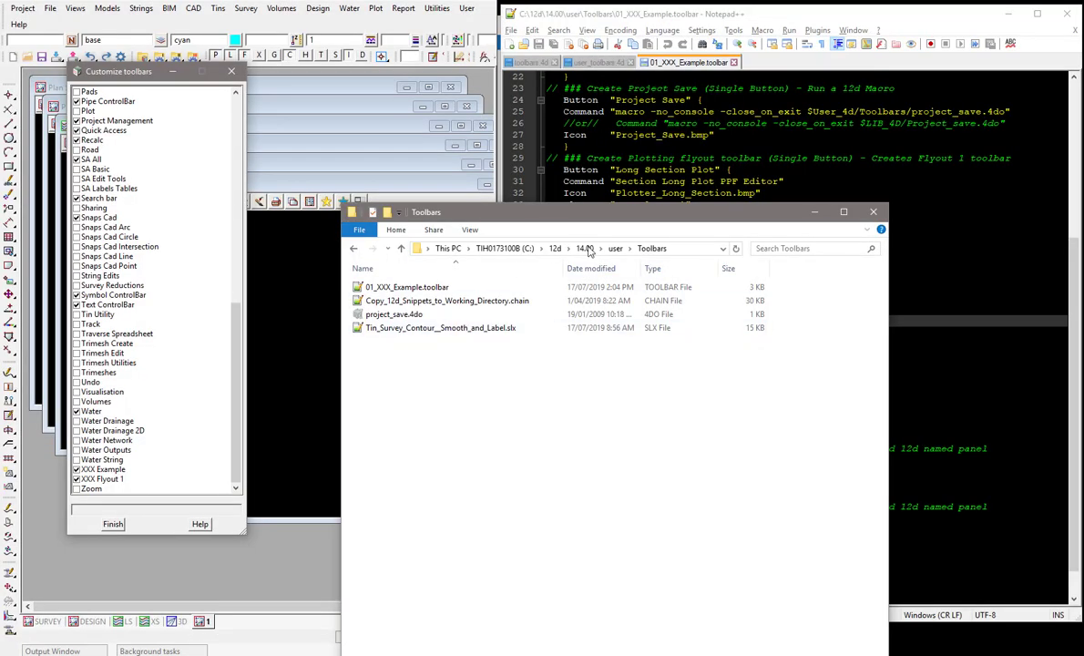
pyautogui.click(615, 247)
pyautogui.click(379, 288)
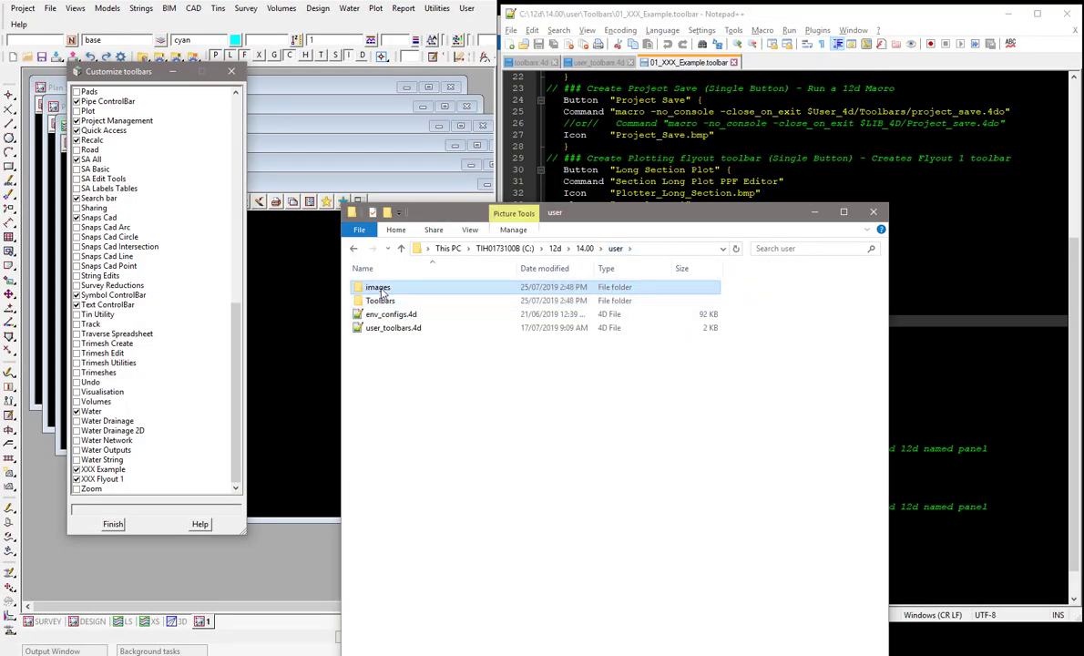
pyautogui.doubleClick(382, 290)
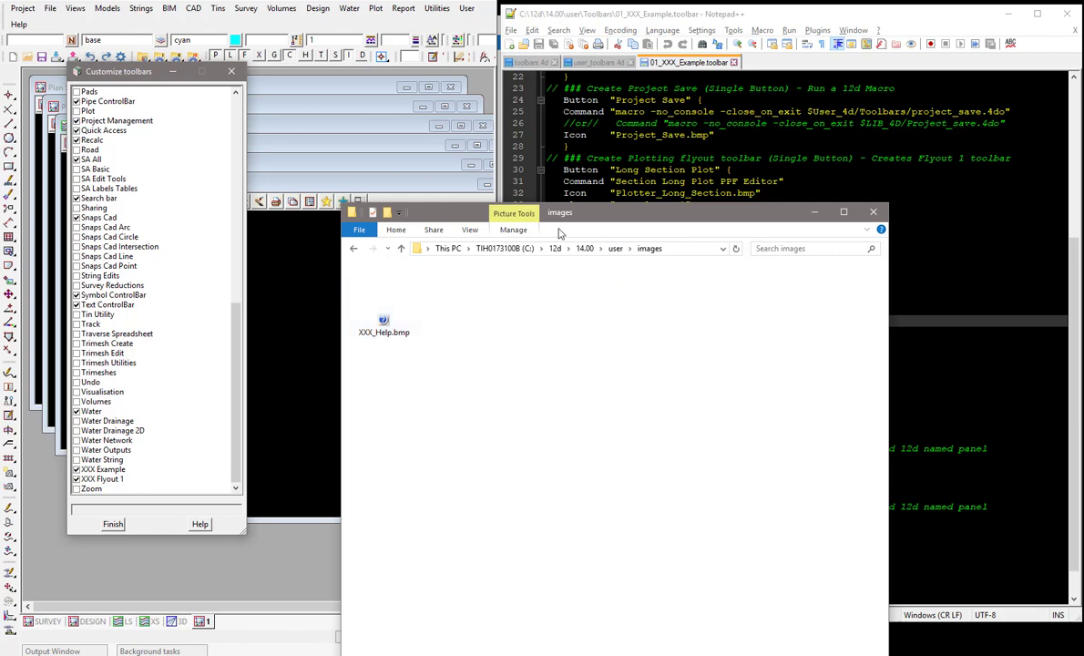
pyautogui.moveTo(610, 220); pyautogui.dragTo(901, 394)
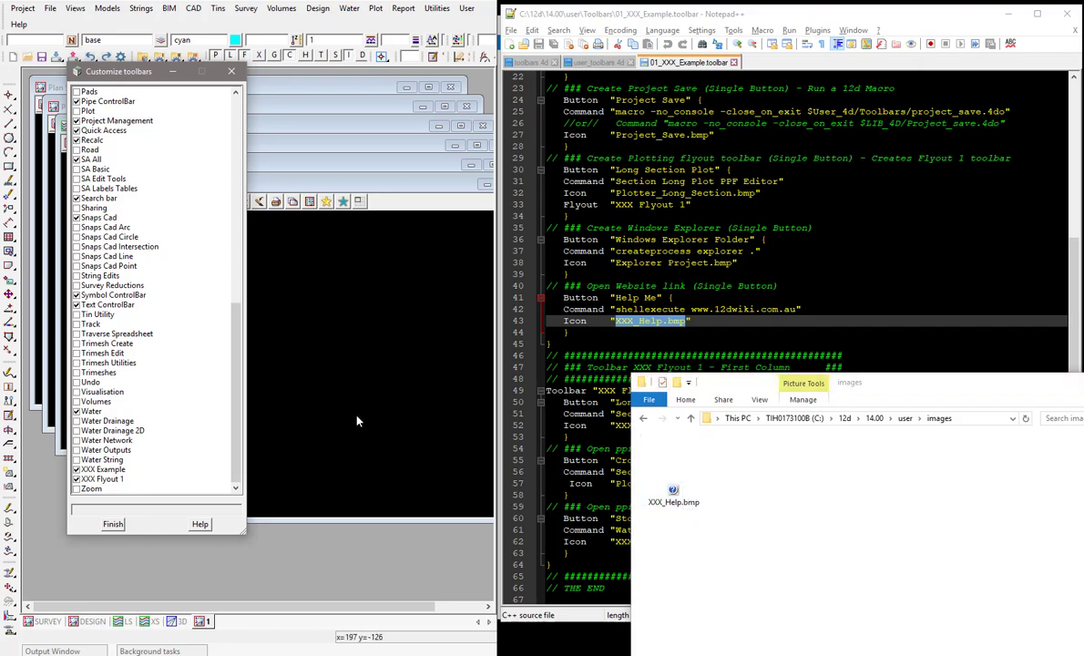
# Step: Compare the 12d Model toolbar icons with the images folder and highlight the whole Icon "XXX_Help.bmp" line in Notepad++
pyautogui.click(369, 379)
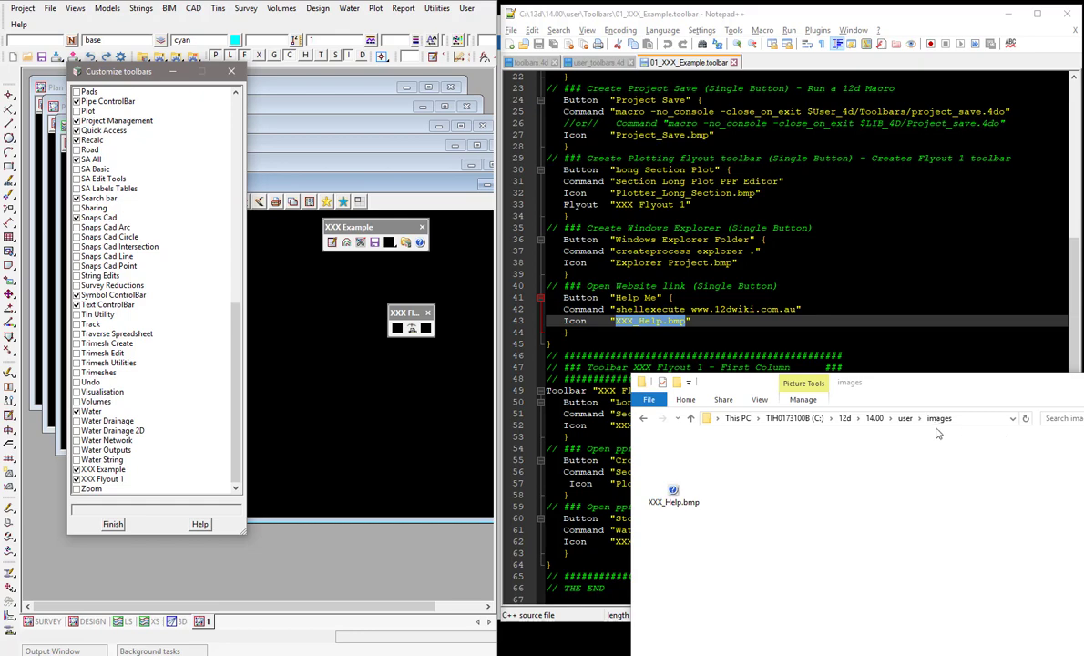
pyautogui.click(701, 460)
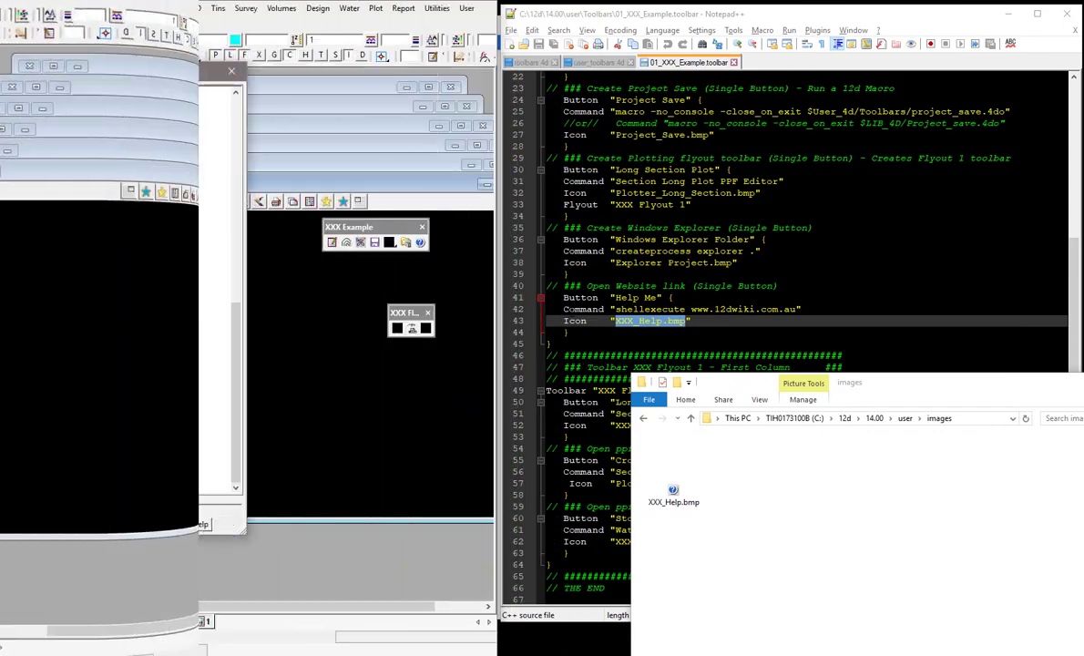
pyautogui.moveTo(563, 321); pyautogui.dragTo(699, 321)
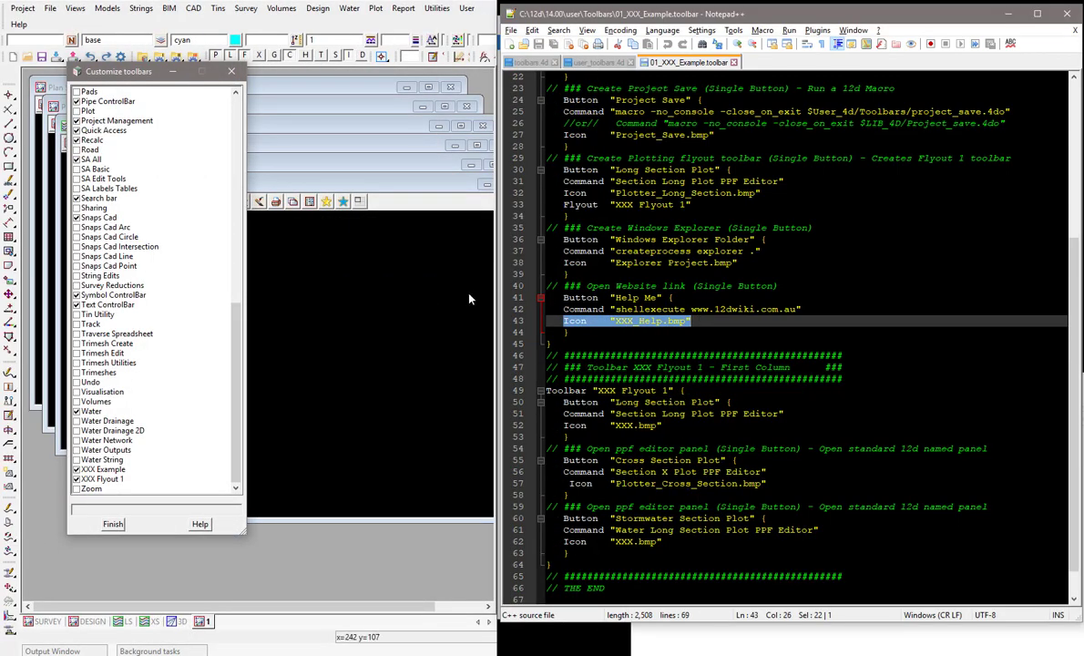
# Step: Widen the 12d Model window, view the options of its User menu, and return to 01_XXX_Example.toolbar in Notepad++
pyautogui.click(471, 299)
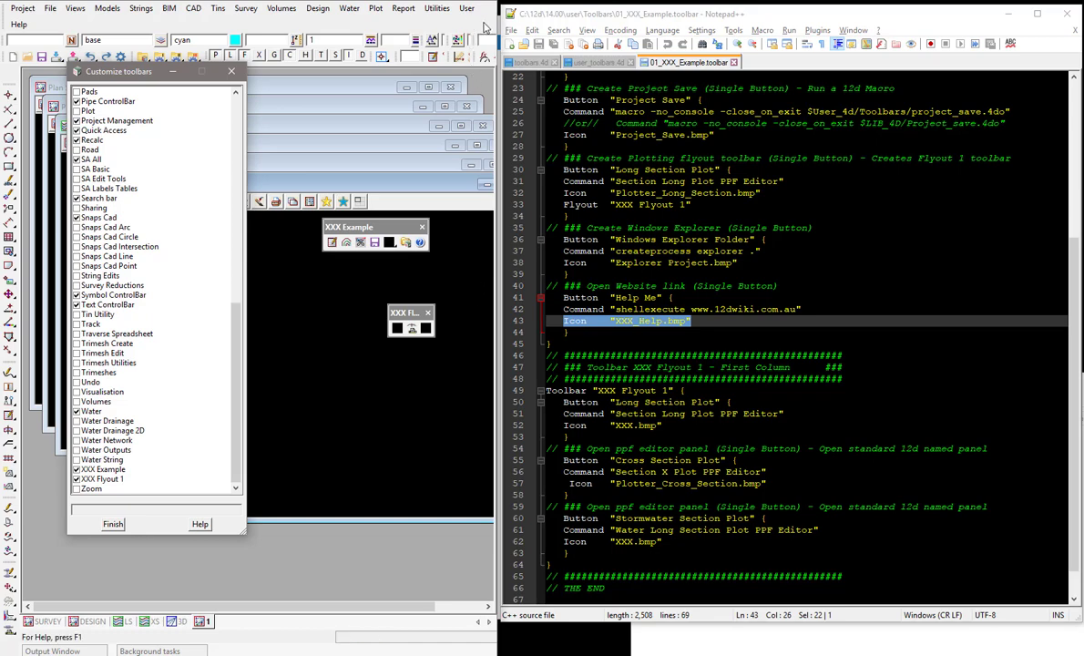
pyautogui.moveTo(497, 24); pyautogui.dragTo(814, 28)
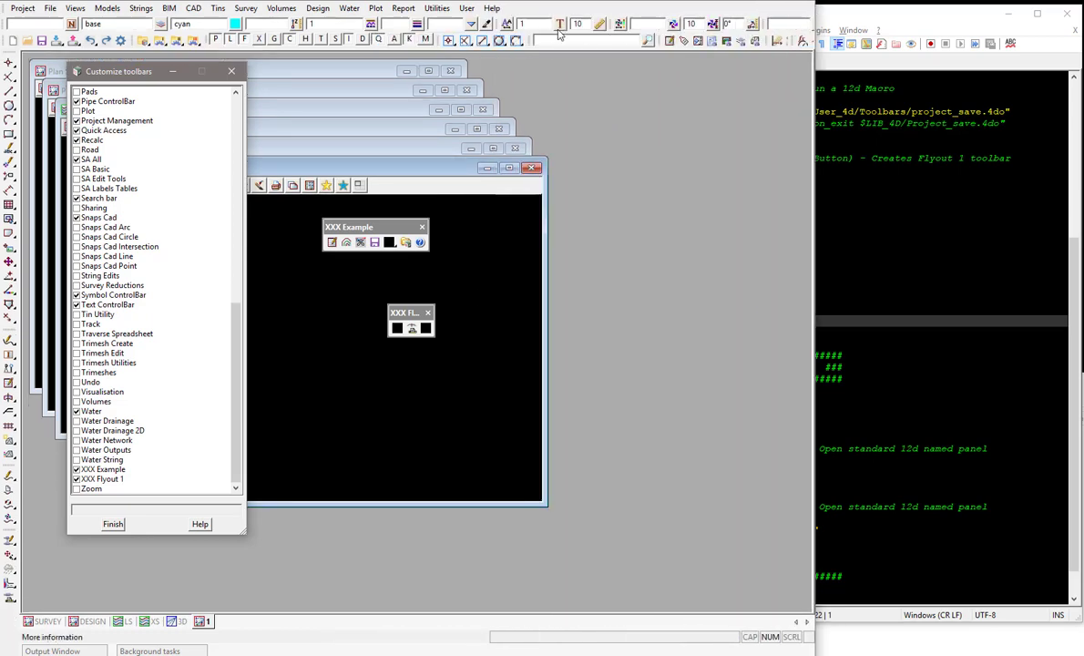
pyautogui.click(467, 9)
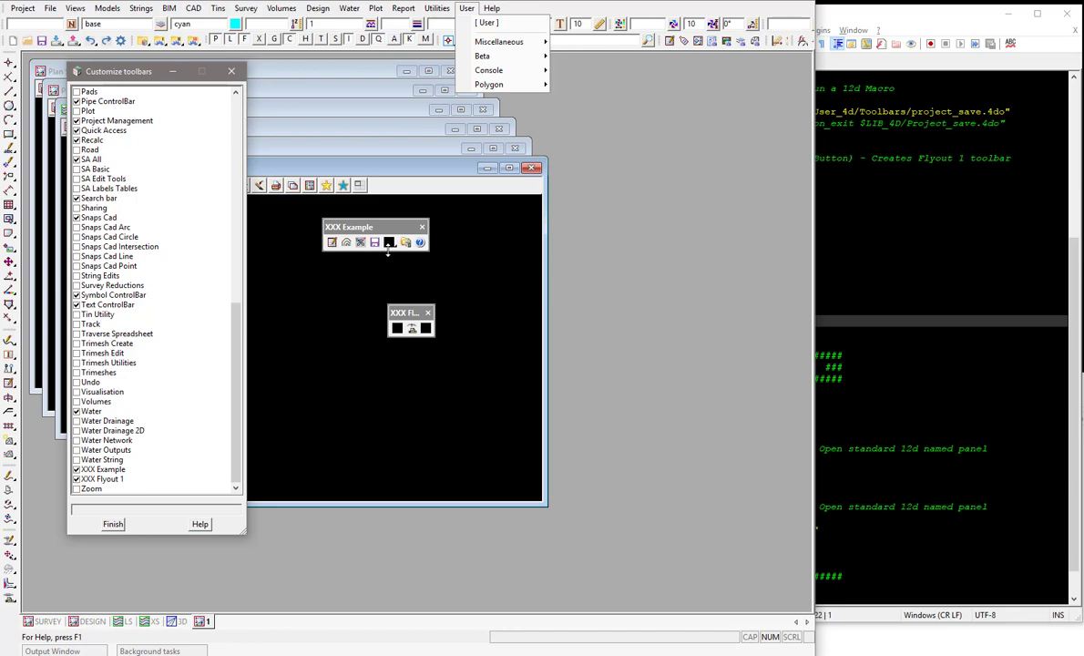
pyautogui.click(822, 20)
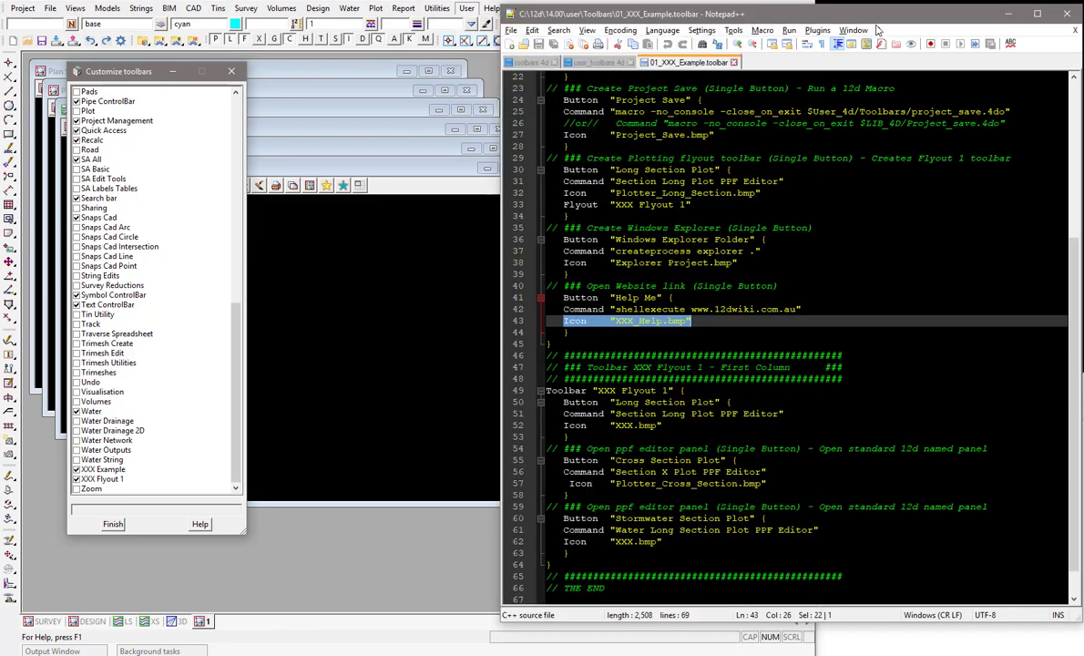